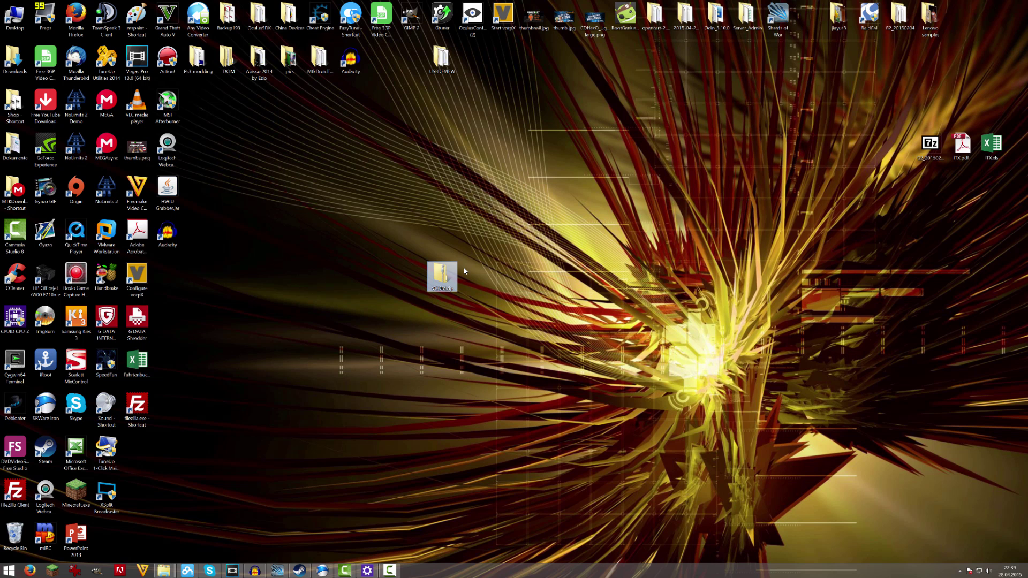
{"action": "left_click", "coordinate": [414, 300]}
{"action": "left_click", "coordinate": [431, 278]}
{"action": "left_click_drag", "start_coordinate": [455, 276], "coordinate": [472, 295]}
{"action": "left_click_drag", "start_coordinate": [514, 327], "coordinate": [409, 255]}
{"action": "right_click", "coordinate": [442, 284]}
Start the Windows extraction wizard for the VCOM.zip archive and move its window clear of the archive
{"action": "left_click", "coordinate": [434, 284]}
{"action": "right_click", "coordinate": [453, 282]}
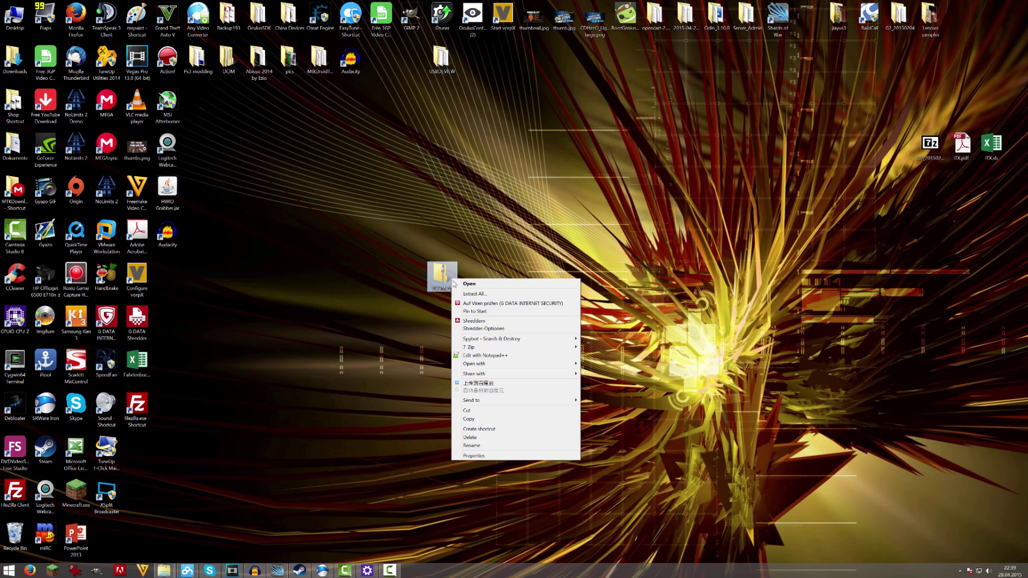
{"action": "left_click", "coordinate": [482, 294]}
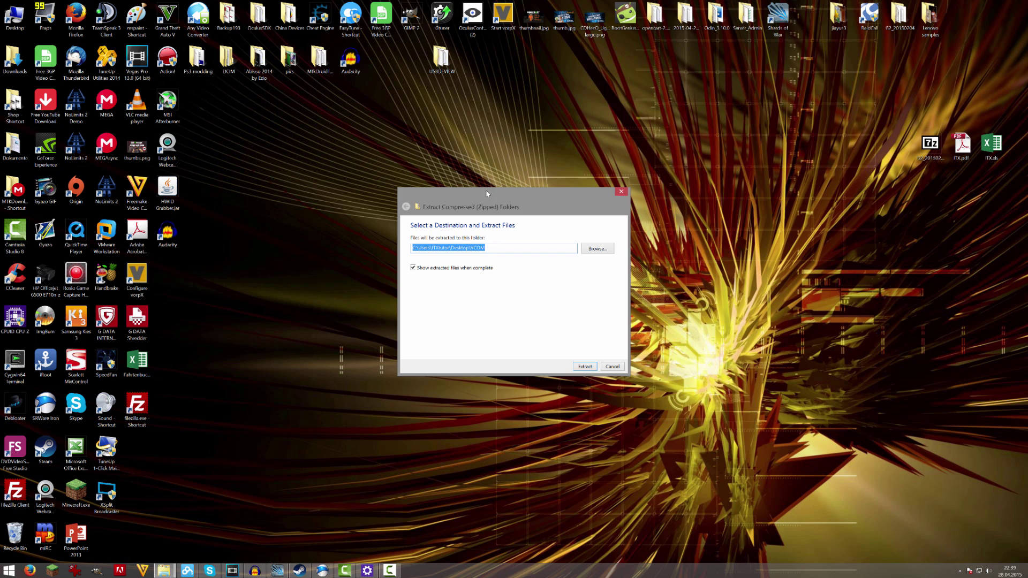
{"action": "left_click_drag", "start_coordinate": [496, 191], "coordinate": [563, 144]}
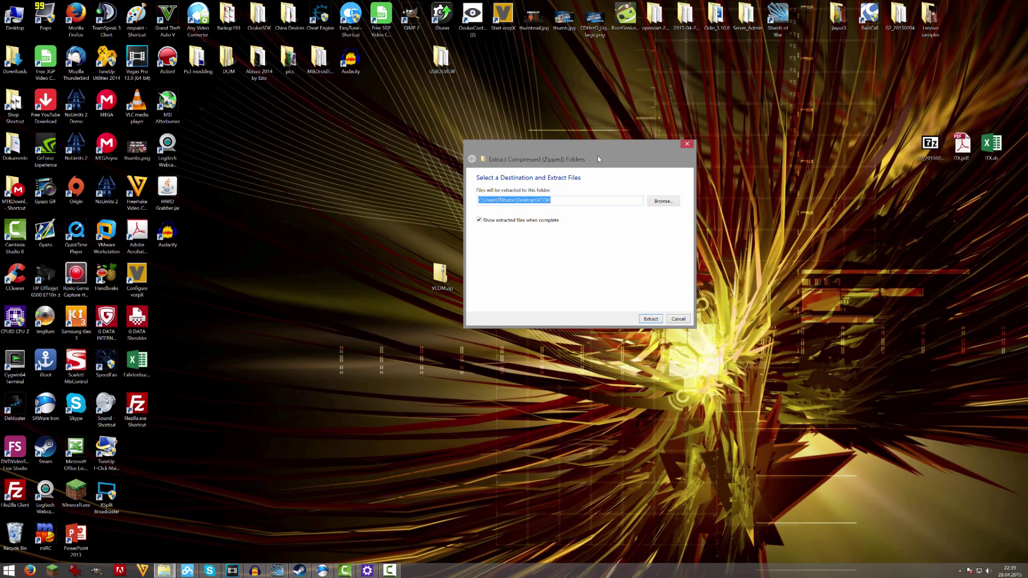
{"action": "left_click_drag", "start_coordinate": [538, 147], "coordinate": [544, 140]}
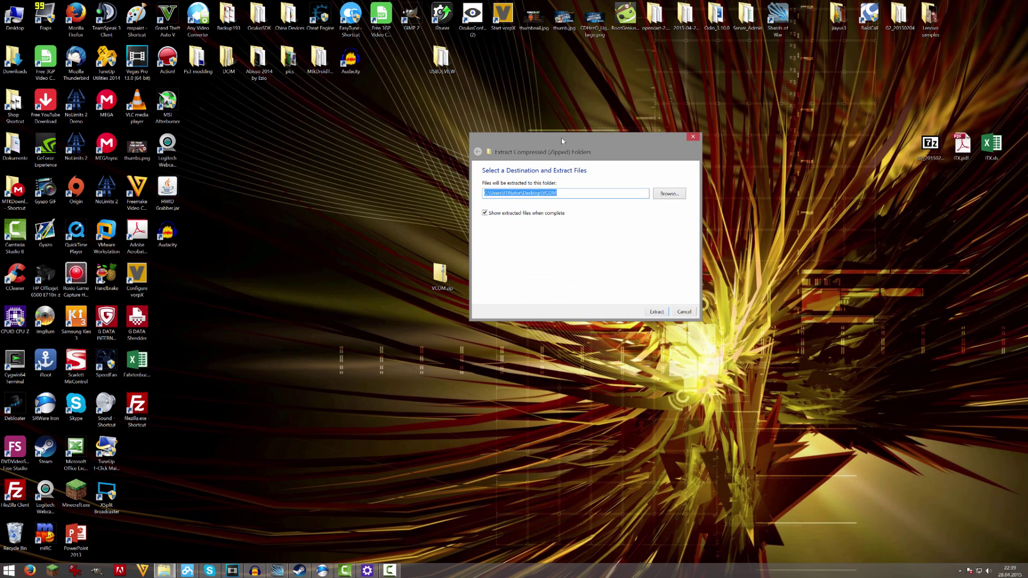
{"action": "left_click", "coordinate": [442, 277]}
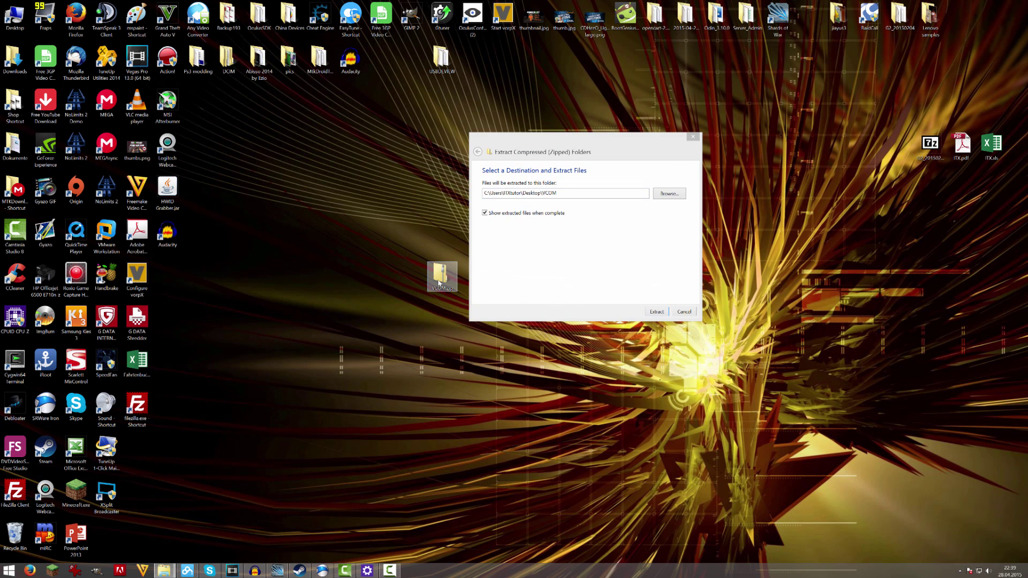
{"action": "right_click", "coordinate": [439, 277]}
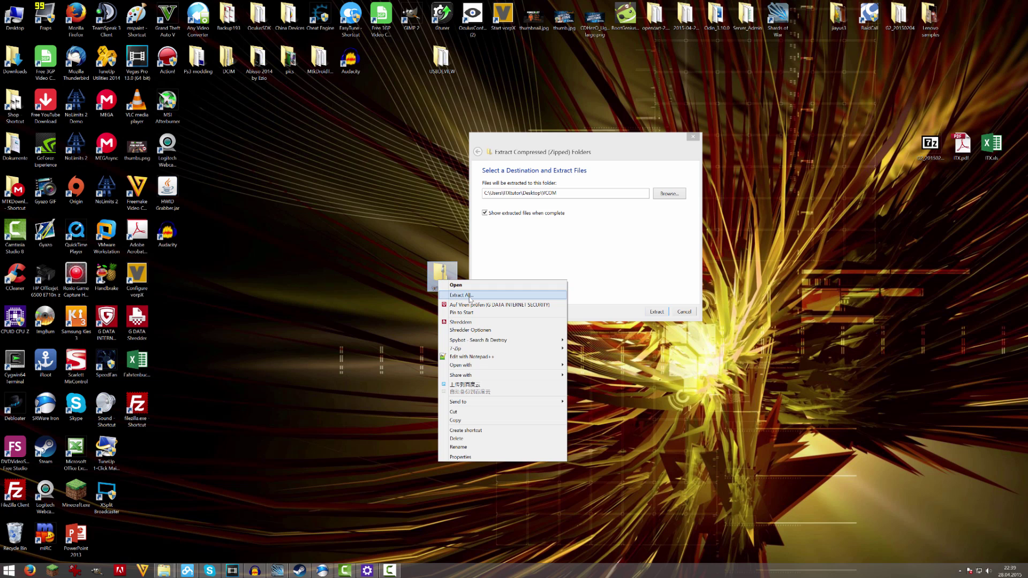
{"action": "mouse_move", "coordinate": [483, 351]}
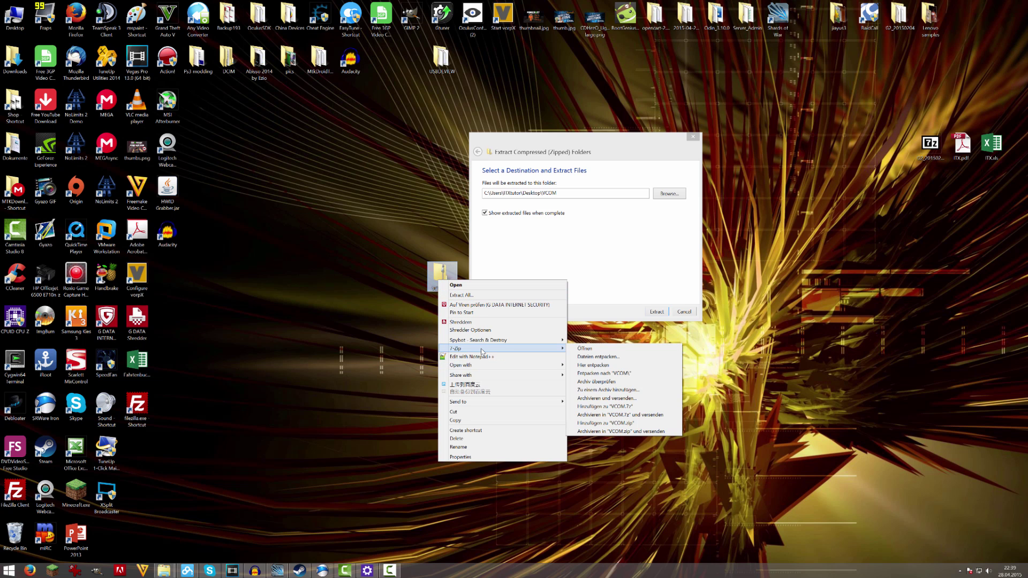
{"action": "left_click", "coordinate": [601, 373]}
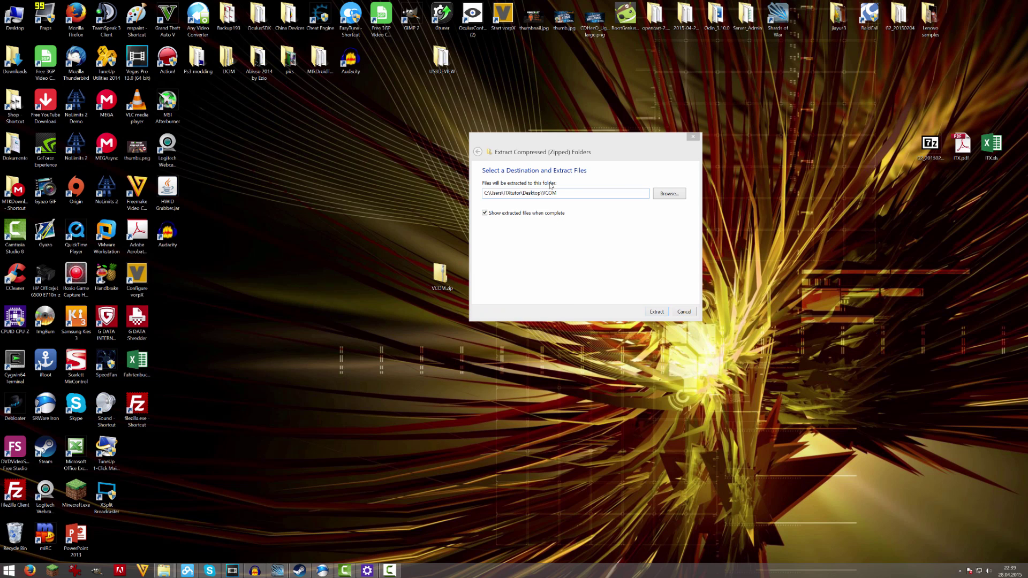
Extract the archive to the VCOM folder on the desktop and open the VCOM subfolder inside it
{"action": "left_click", "coordinate": [569, 194]}
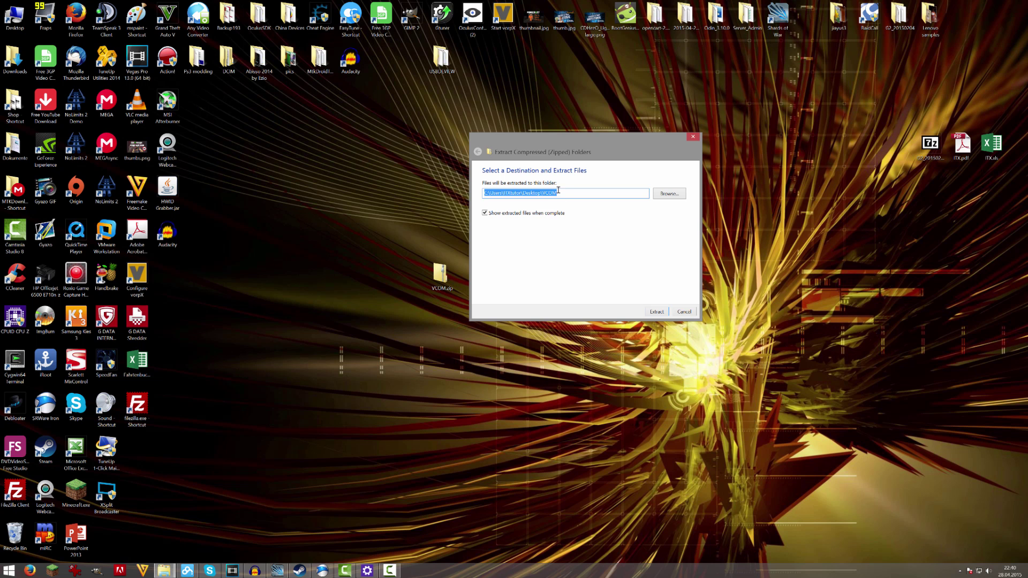
{"action": "left_click", "coordinate": [657, 312]}
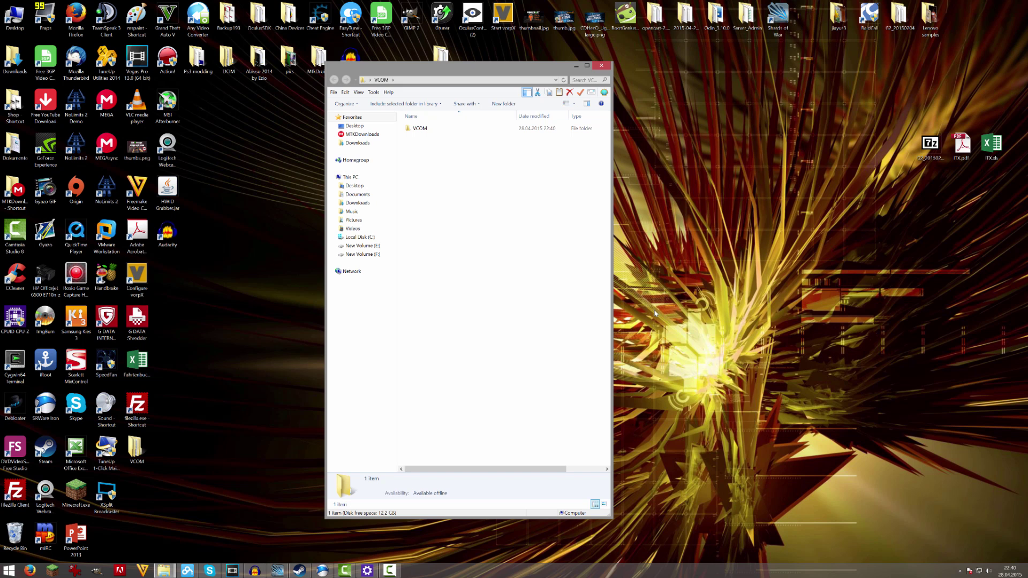
{"action": "double_click", "coordinate": [485, 128]}
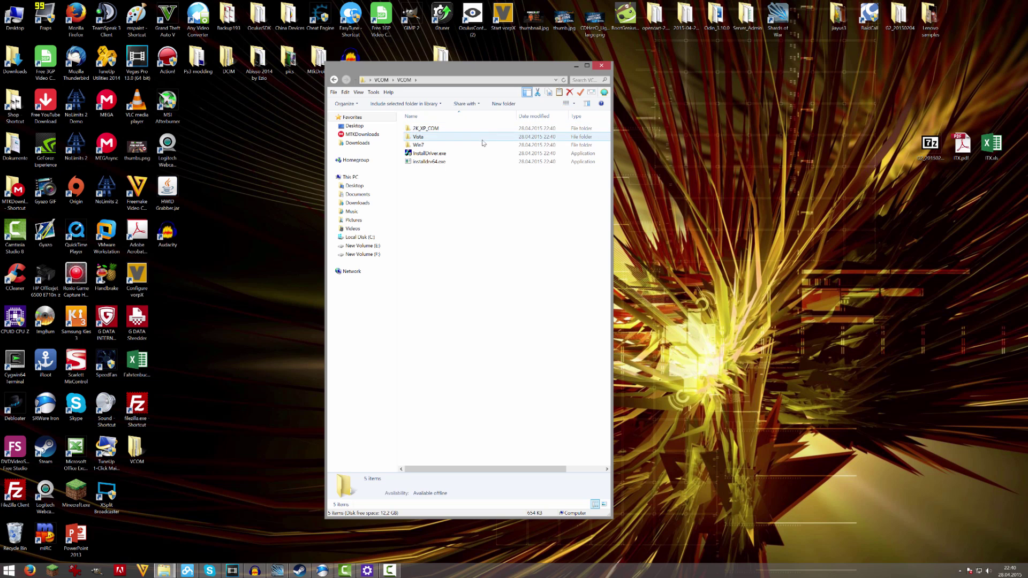
Look over the extracted driver installers and the contents of the Win7 folder, and close the folder window
{"action": "left_click", "coordinate": [460, 155]}
{"action": "left_click", "coordinate": [447, 129]}
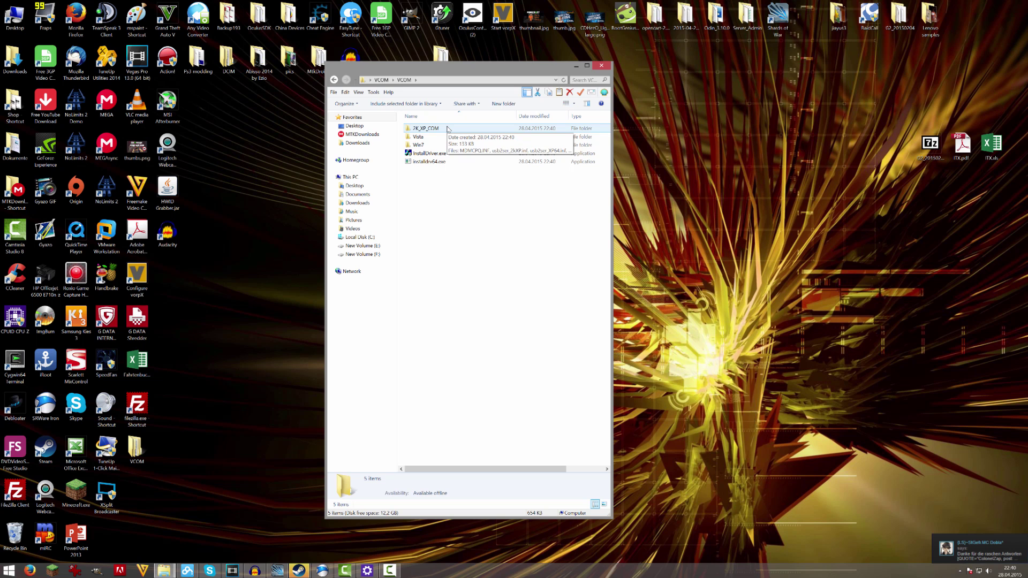
{"action": "double_click", "coordinate": [417, 144]}
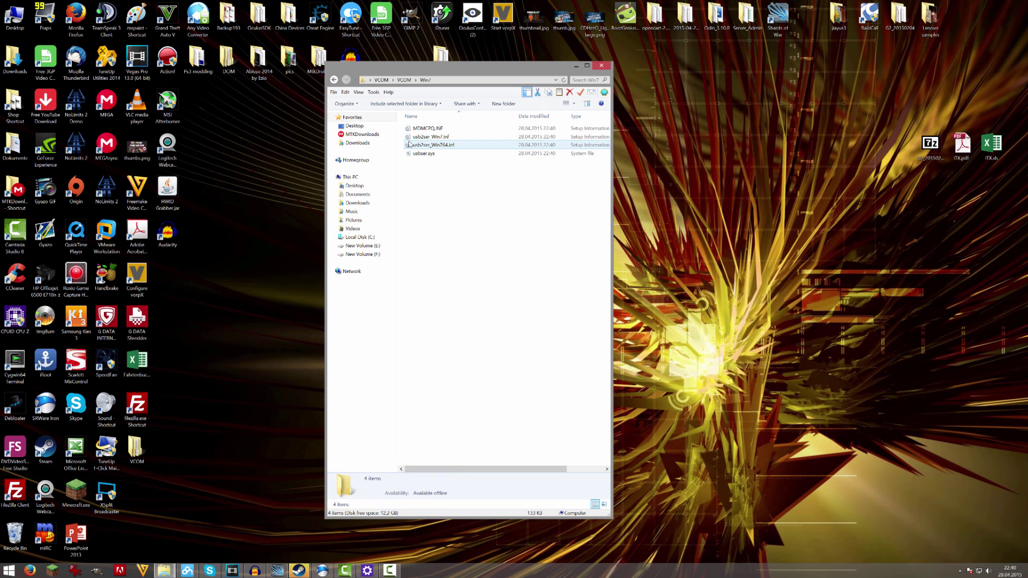
{"action": "key", "text": "BackSpace"}
{"action": "key", "text": "BackSpace"}
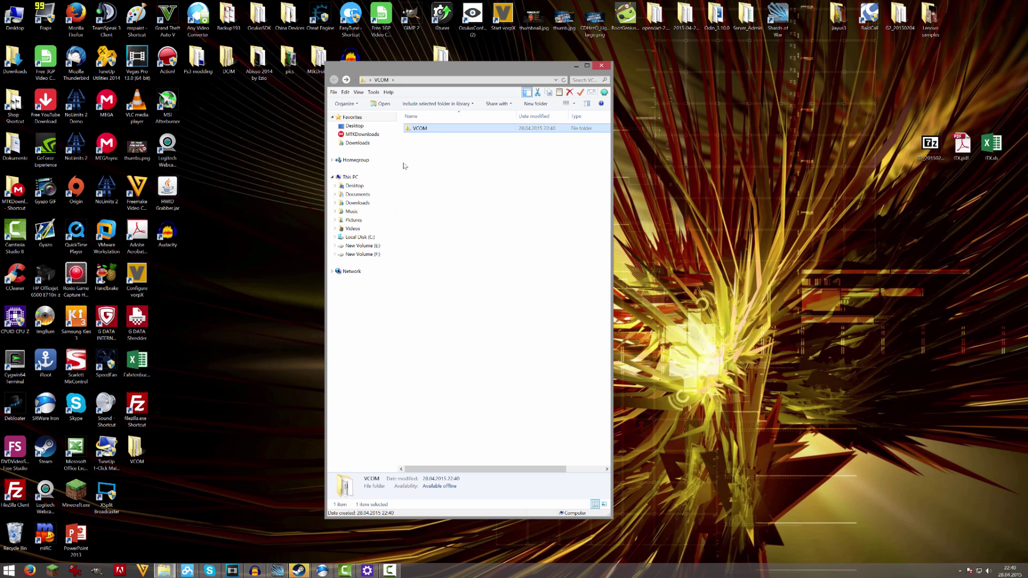
{"action": "left_click", "coordinate": [602, 65]}
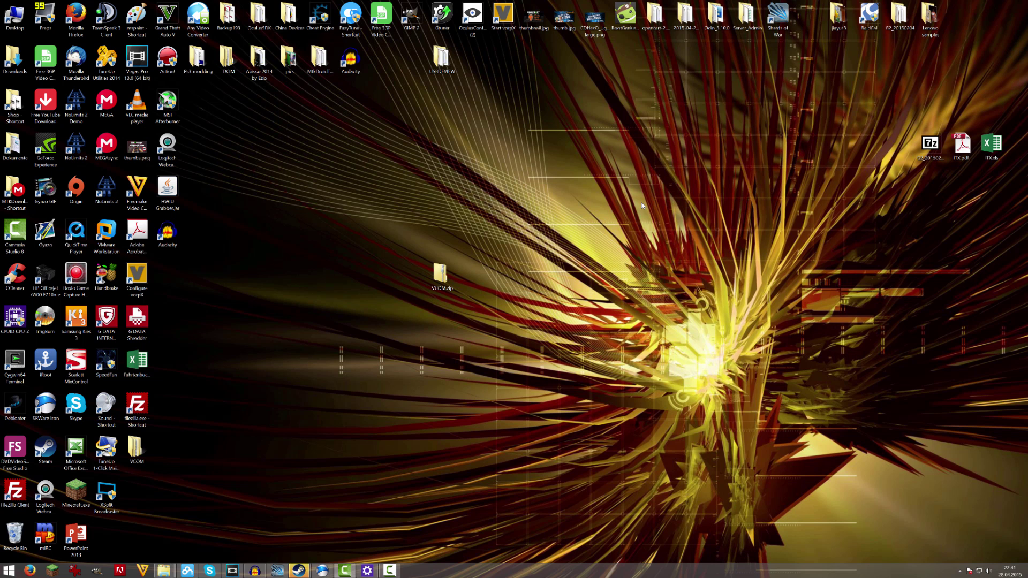
Restart the PC into Advanced startup from the Recovery page of the PC settings
{"action": "key", "text": "super+c"}
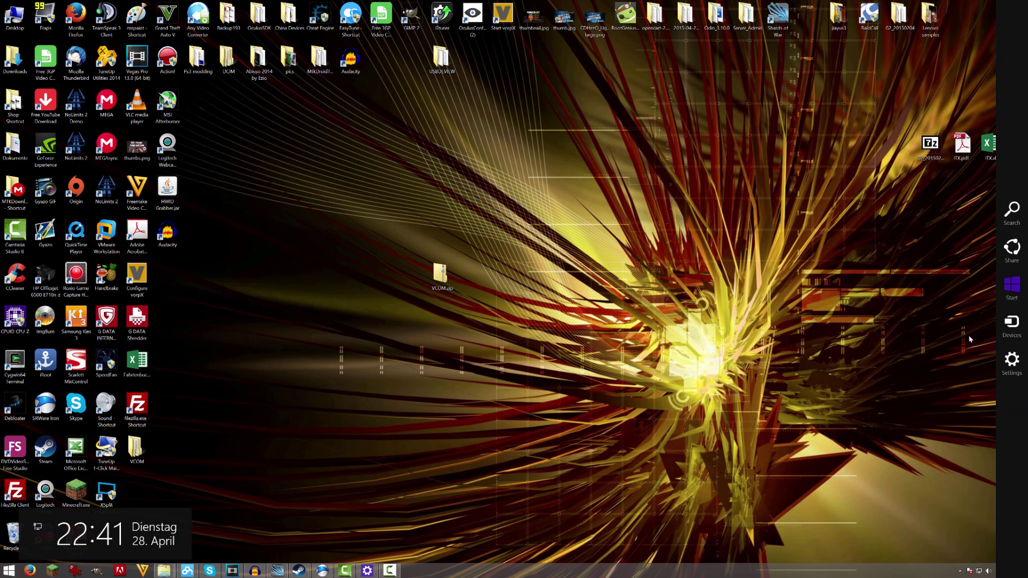
{"action": "left_click", "coordinate": [1005, 369]}
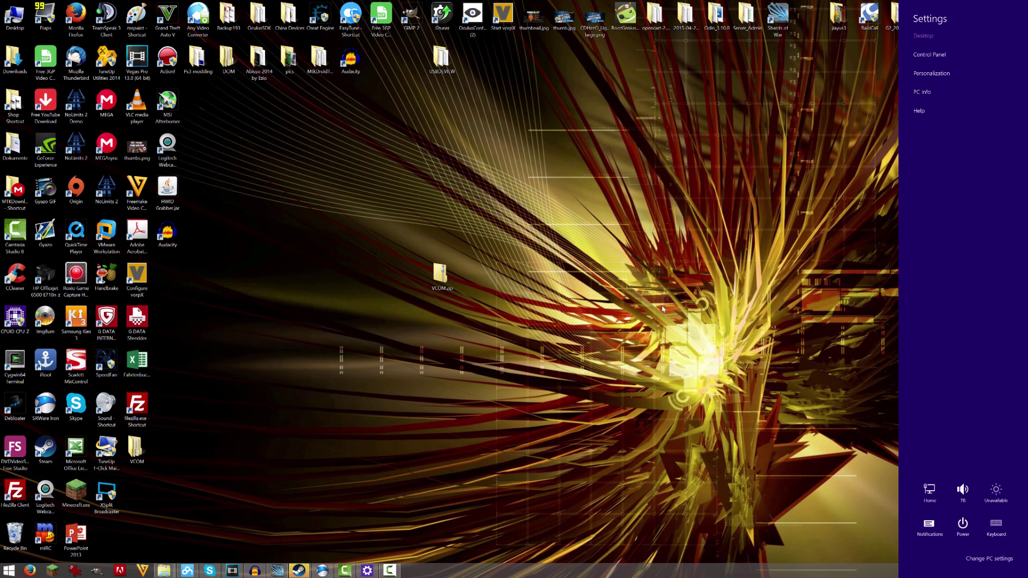
{"action": "left_click", "coordinate": [975, 559]}
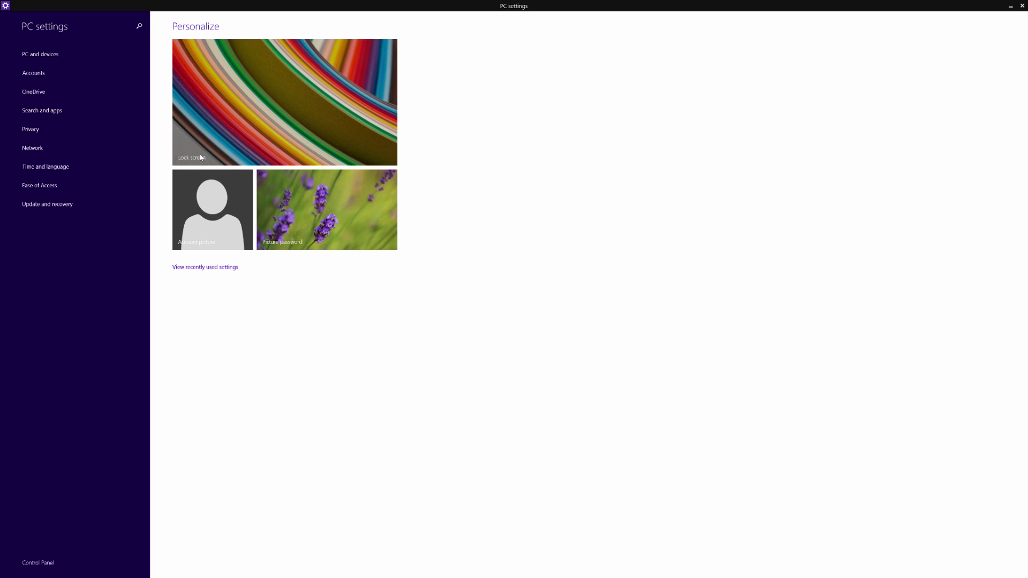
{"action": "left_click", "coordinate": [93, 205]}
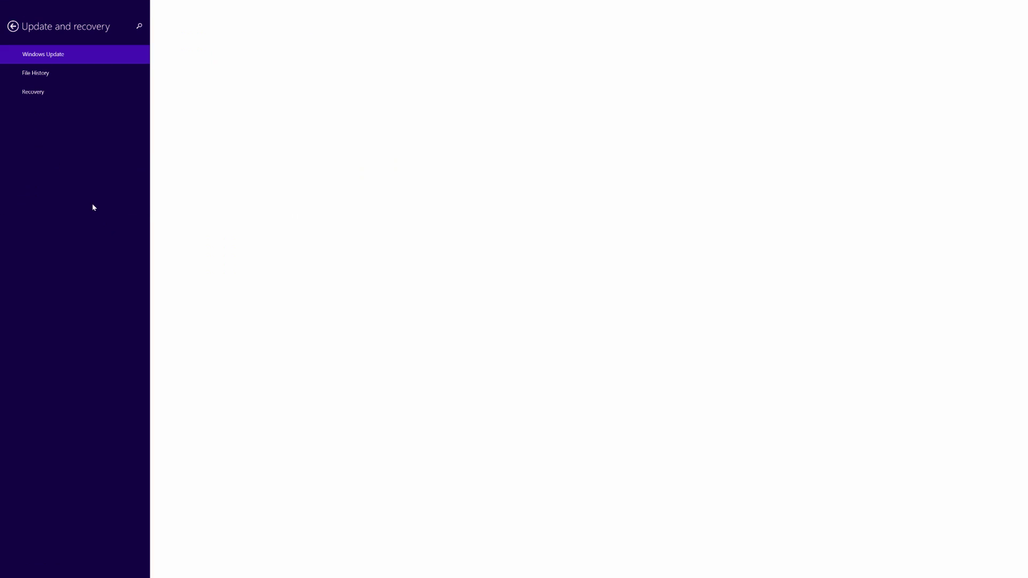
{"action": "left_click", "coordinate": [46, 92]}
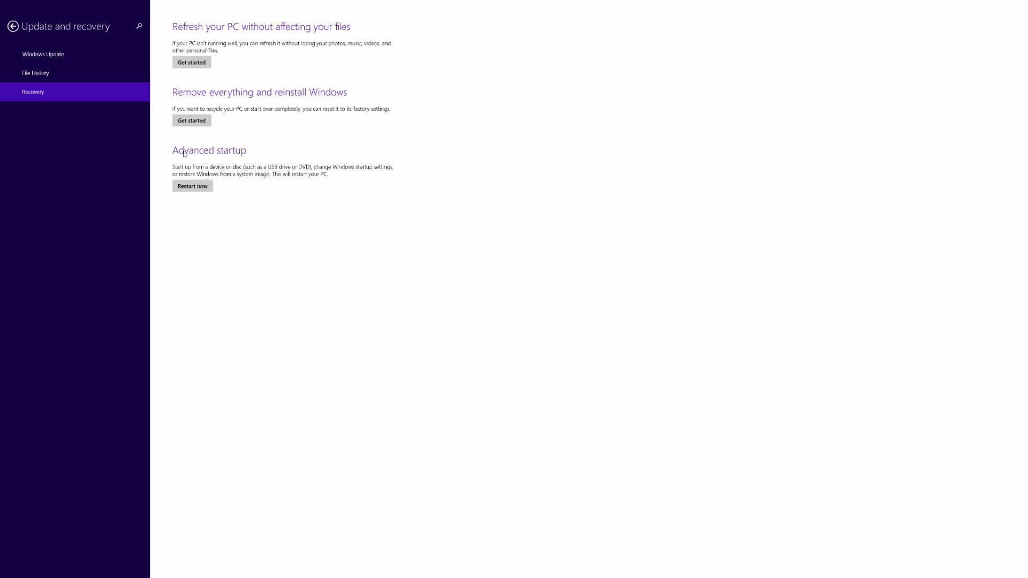
{"action": "left_click", "coordinate": [193, 187]}
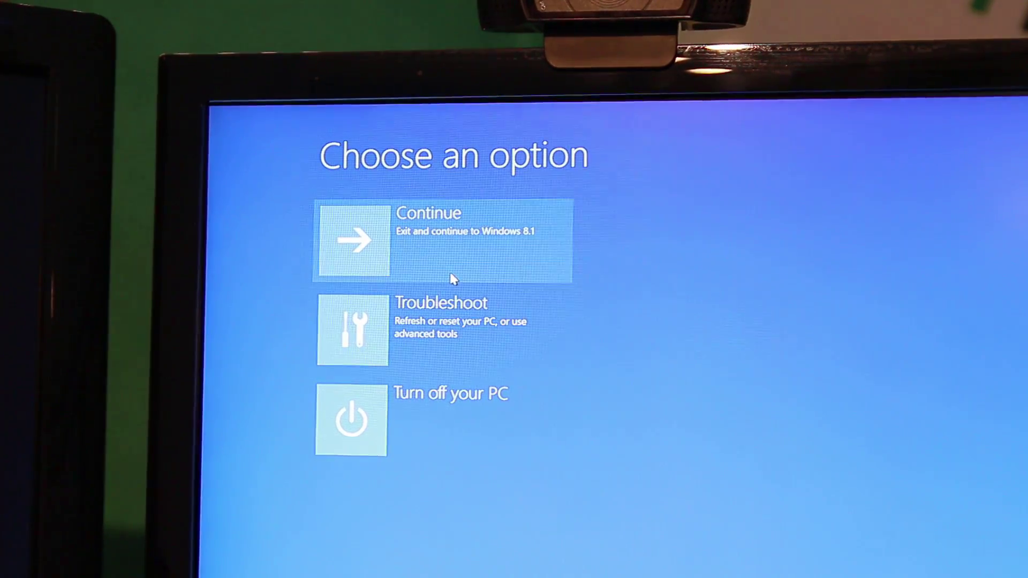
Go through the advanced troubleshooting options to Startup Settings, restart, and choose option 7, Disable driver signature enforcement
{"action": "left_click", "coordinate": [484, 349]}
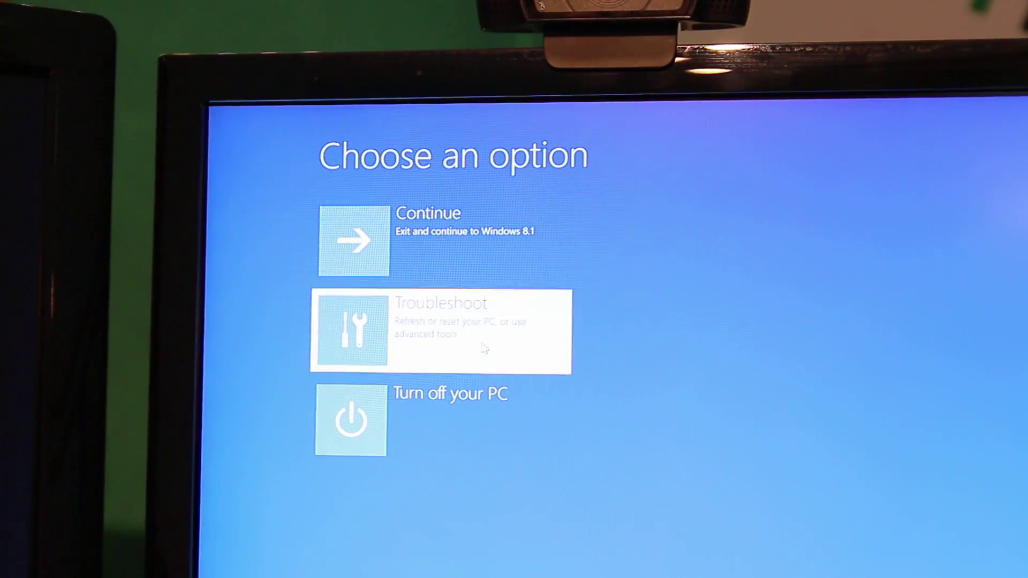
{"action": "left_click", "coordinate": [460, 416]}
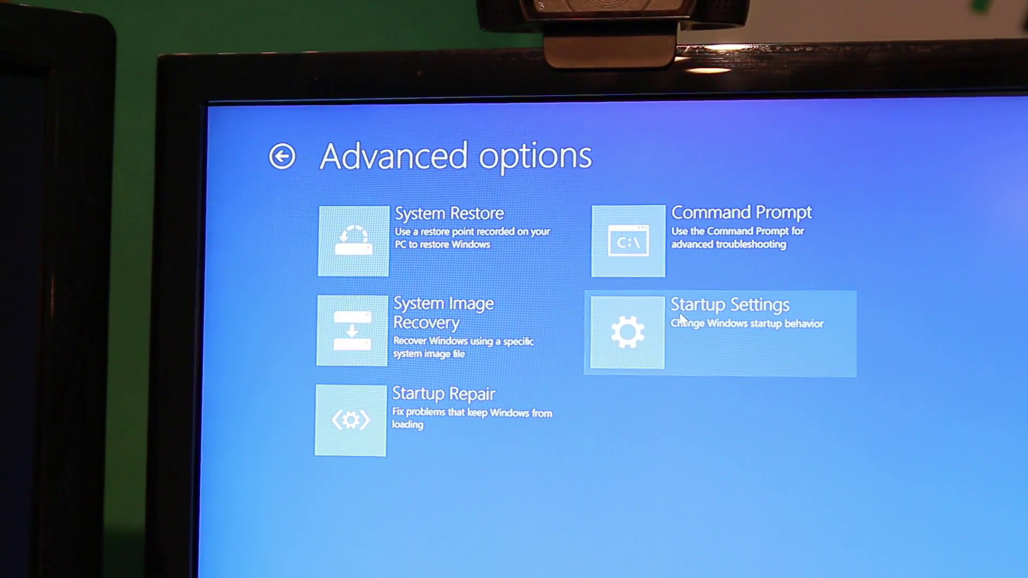
{"action": "left_click", "coordinate": [681, 320]}
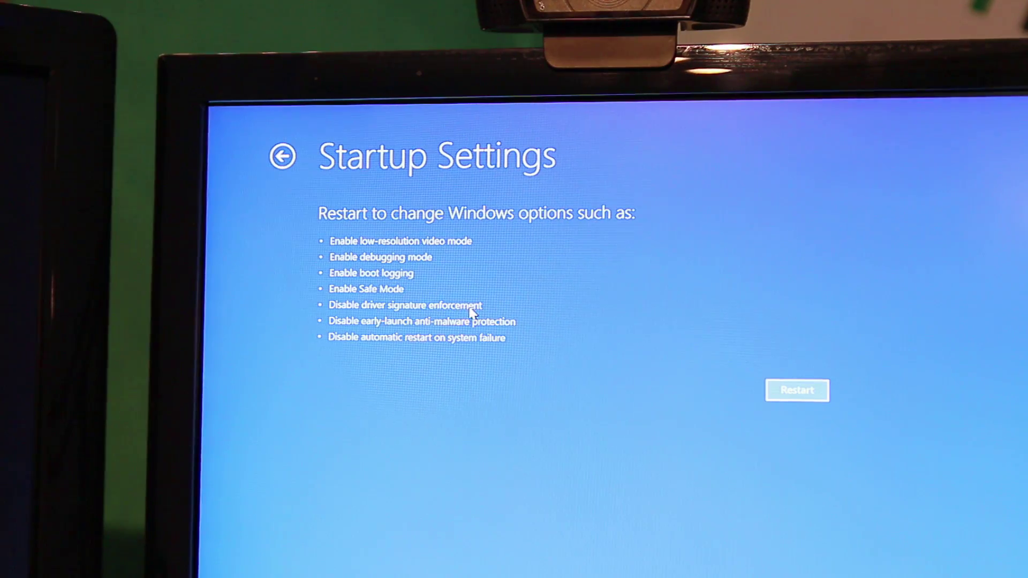
{"action": "left_click", "coordinate": [812, 396]}
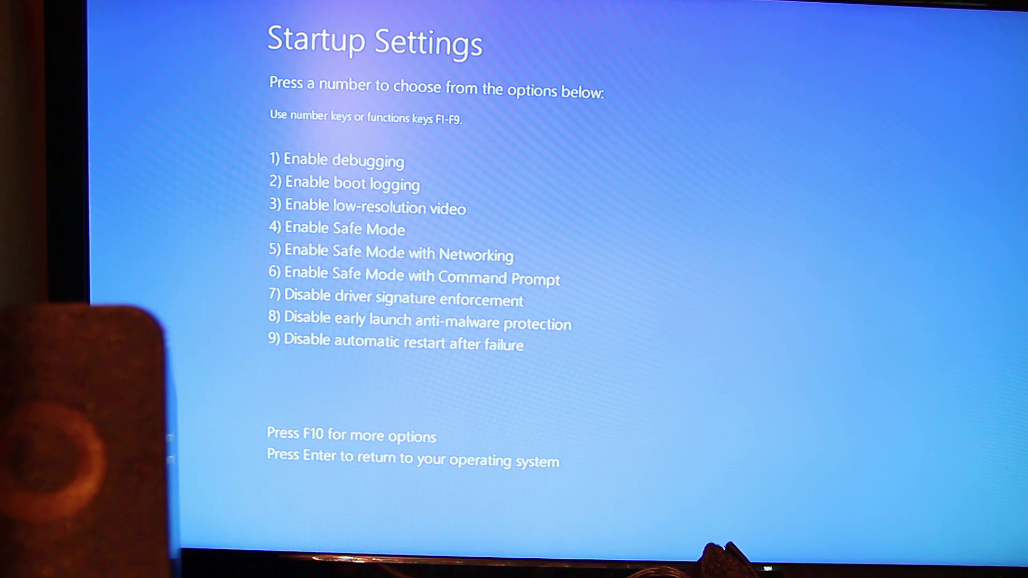
{"action": "key", "text": "7"}
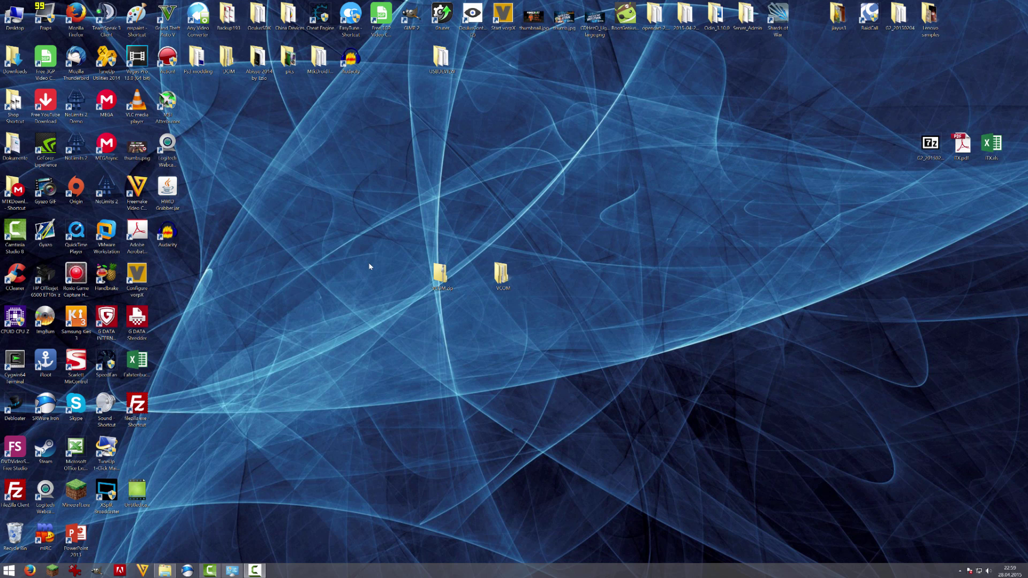
Install the USB driver by running InstallDriver.exe from the nested VCOM folder on the desktop, and exit the installer
{"action": "double_click", "coordinate": [504, 274]}
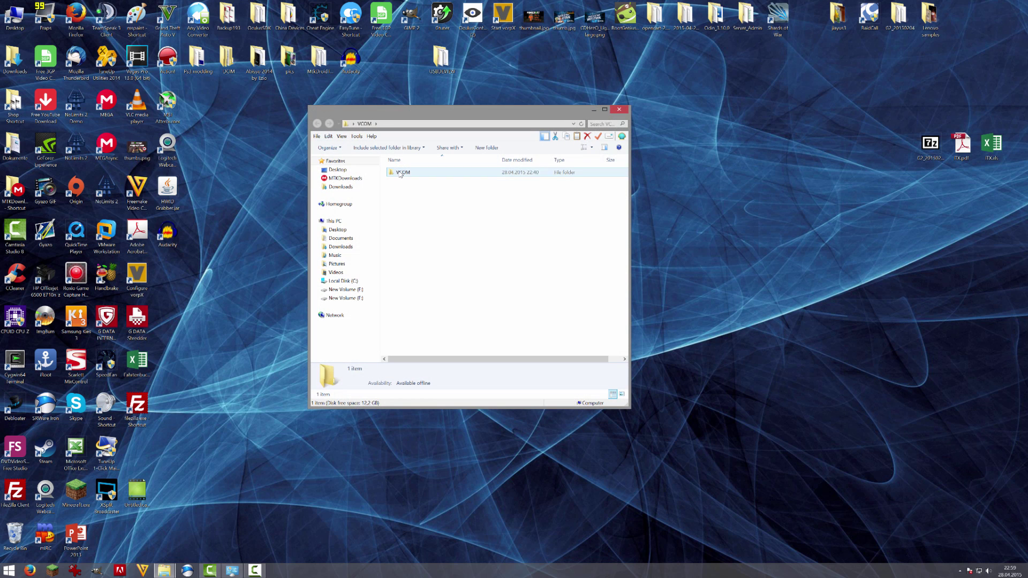
{"action": "double_click", "coordinate": [401, 173]}
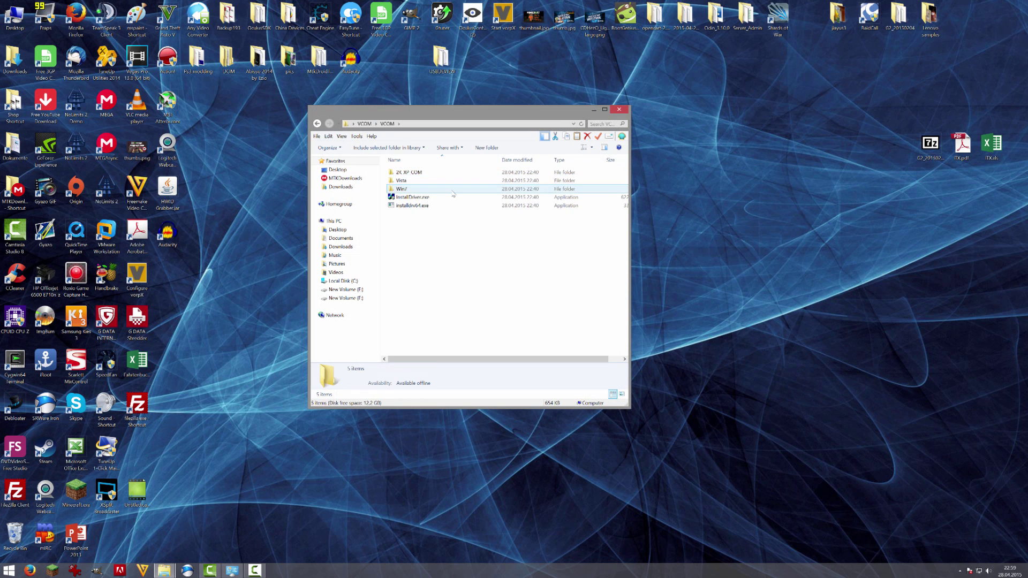
{"action": "left_click", "coordinate": [427, 198]}
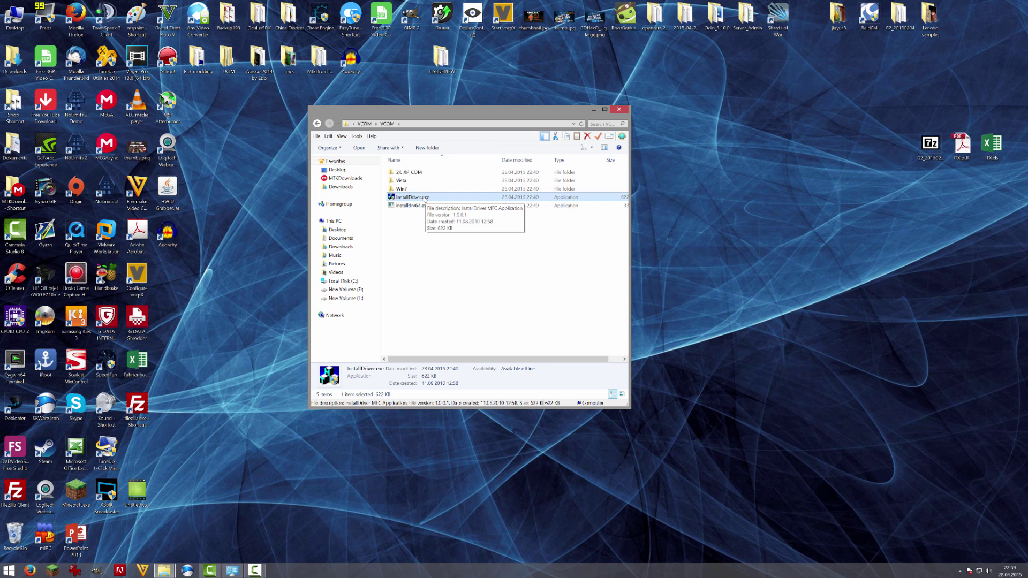
{"action": "right_click", "coordinate": [423, 197]}
{"action": "left_click", "coordinate": [448, 211]}
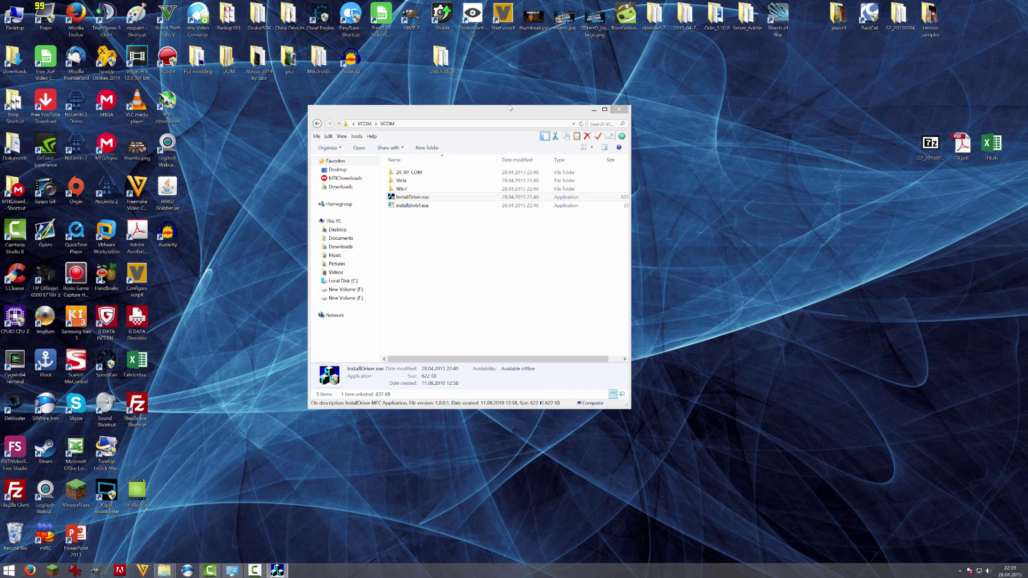
{"action": "left_click", "coordinate": [593, 110]}
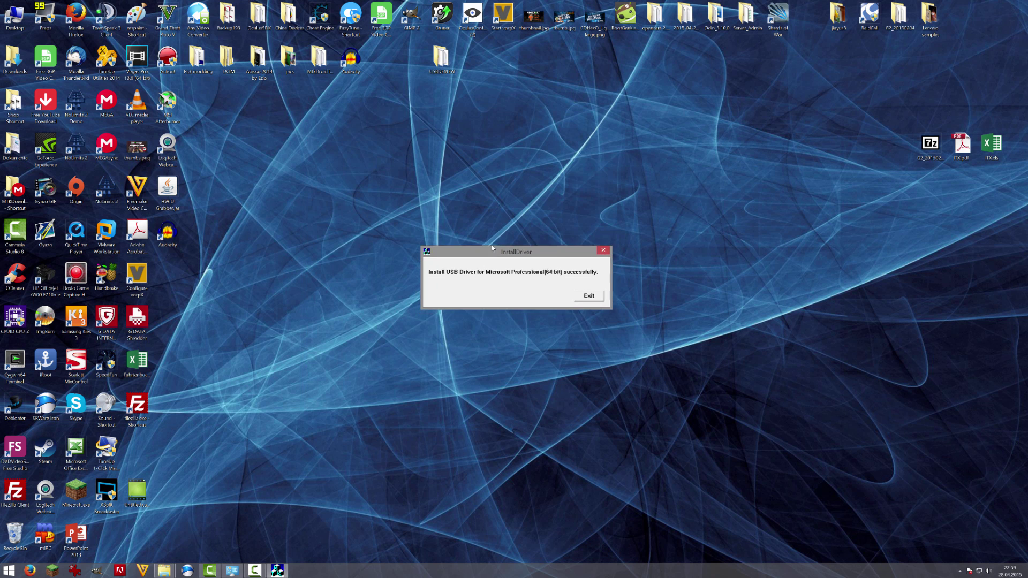
{"action": "left_click_drag", "start_coordinate": [489, 256], "coordinate": [508, 171]}
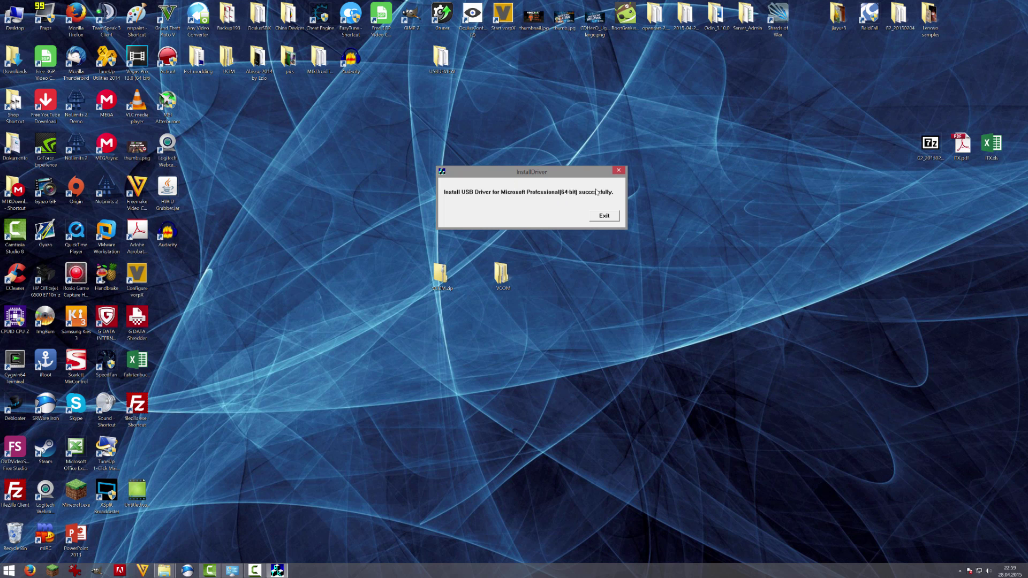
{"action": "left_click", "coordinate": [595, 217]}
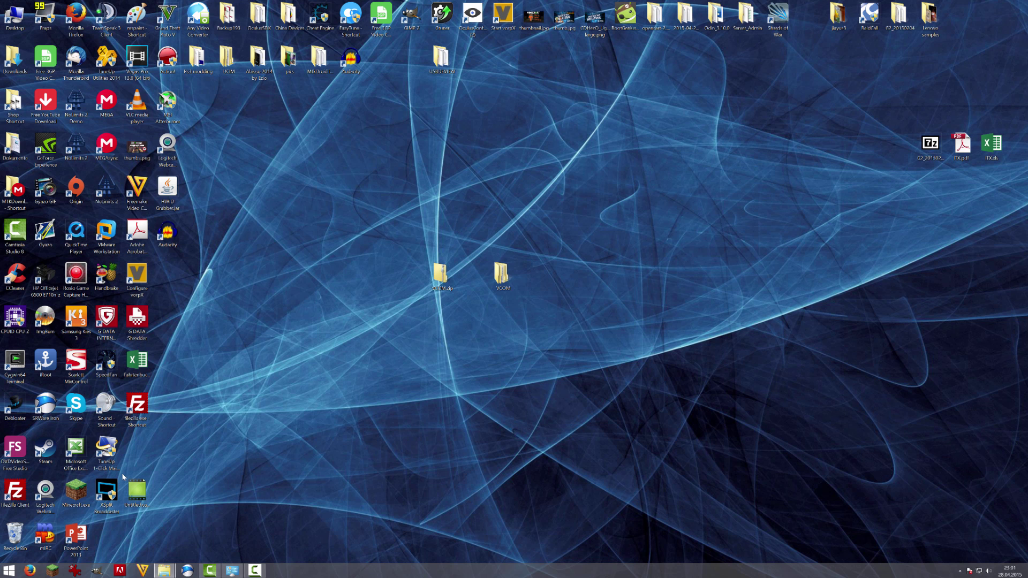
Open the Control Panel by running the command "control panel"
{"action": "key", "text": "super+r"}
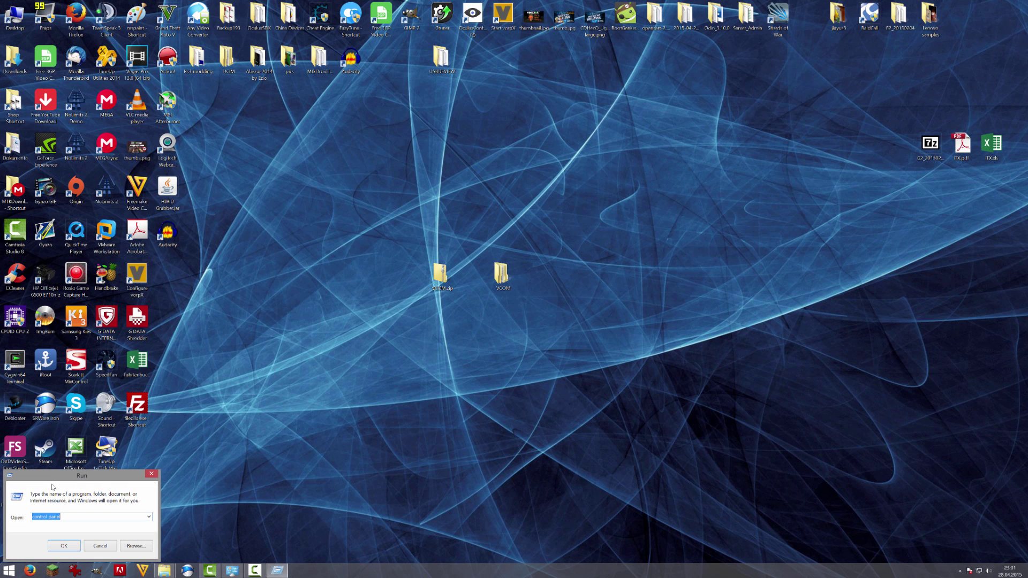
{"action": "left_click_drag", "start_coordinate": [80, 475], "coordinate": [511, 137]}
{"action": "left_click", "coordinate": [482, 180]}
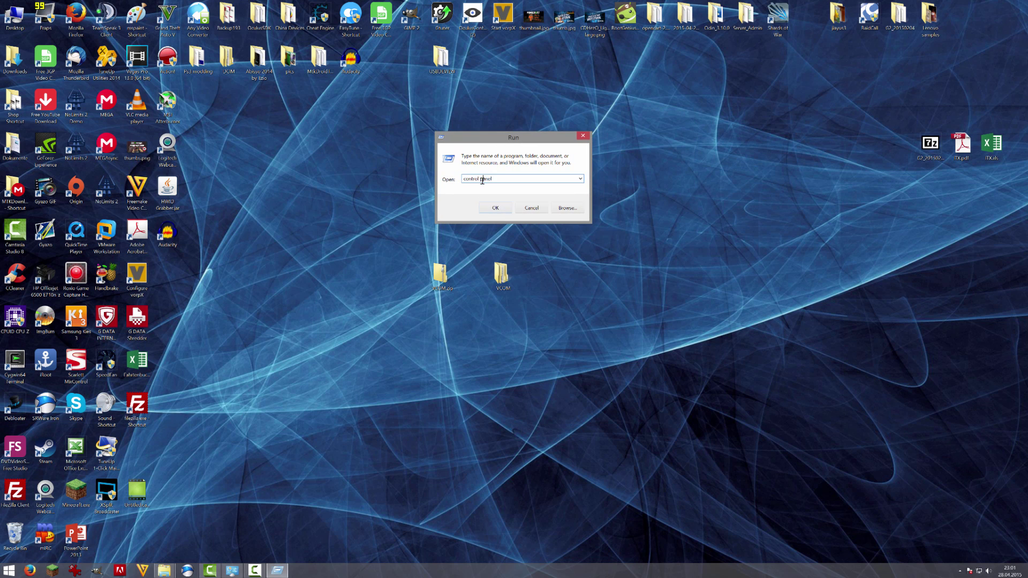
{"action": "left_click", "coordinate": [497, 178]}
{"action": "left_click", "coordinate": [498, 210]}
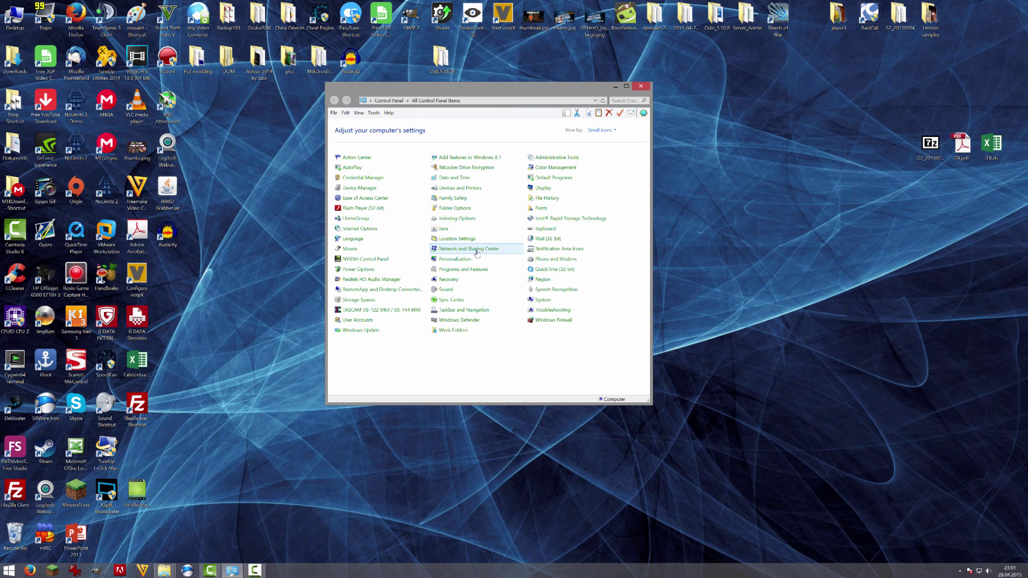
Open Device Manager from the Control Panel items, close the Control Panel, and move Device Manager to a clear area
{"action": "left_click_drag", "start_coordinate": [513, 95], "coordinate": [596, 37]}
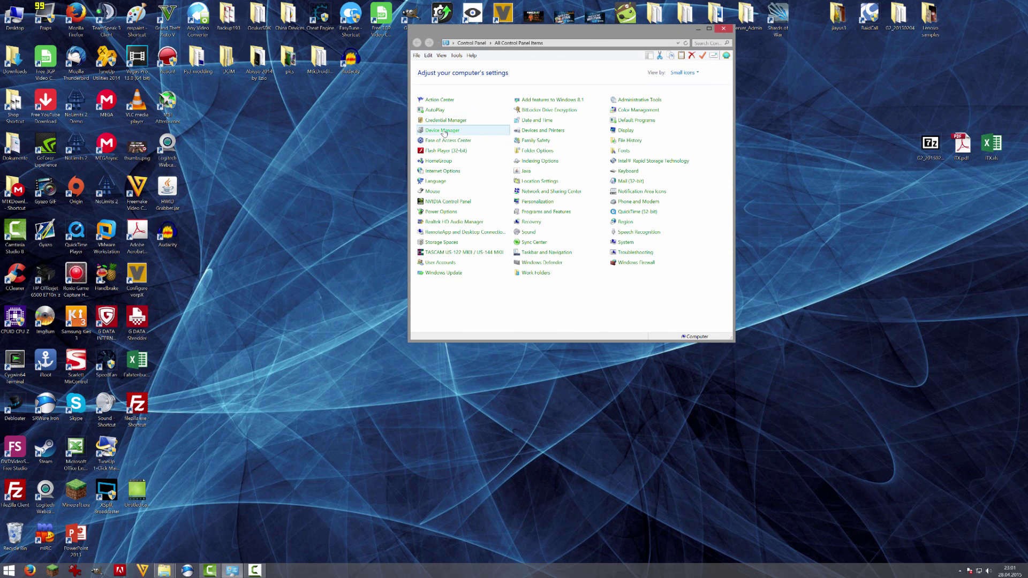
{"action": "left_click", "coordinate": [443, 131]}
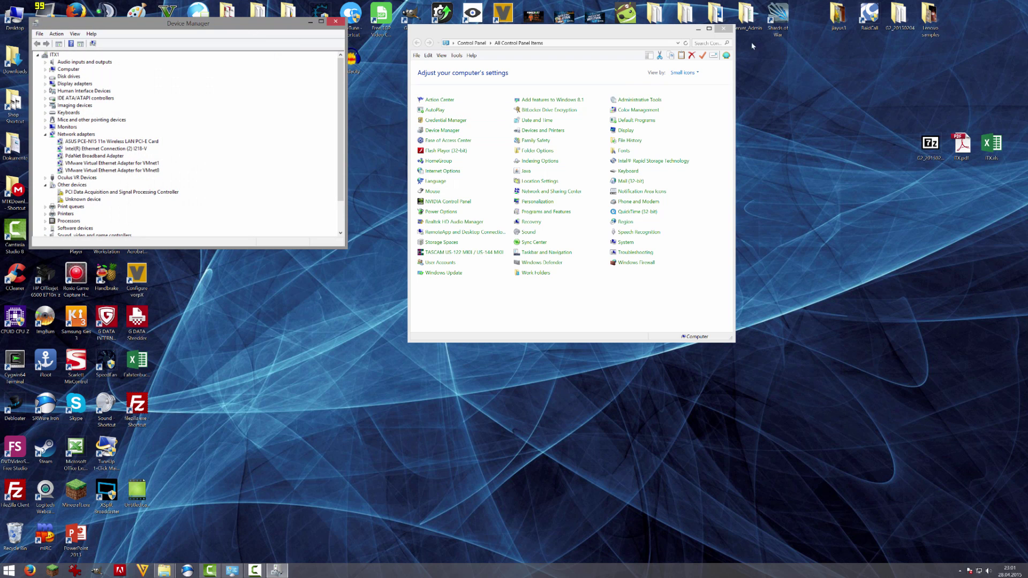
{"action": "left_click", "coordinate": [723, 28]}
{"action": "left_click_drag", "start_coordinate": [219, 25], "coordinate": [631, 45]}
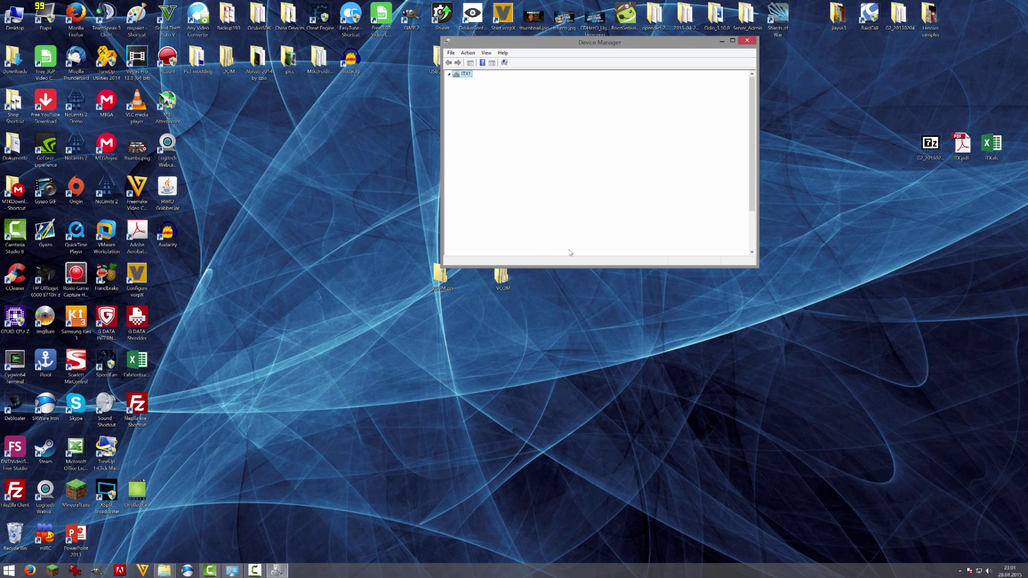
Start a driver software update for the MediaTek PreLoader USB VCOM Port under Ports (COM & LPT), keeping the device list in view
{"action": "left_click", "coordinate": [457, 227]}
{"action": "left_click", "coordinate": [457, 204]}
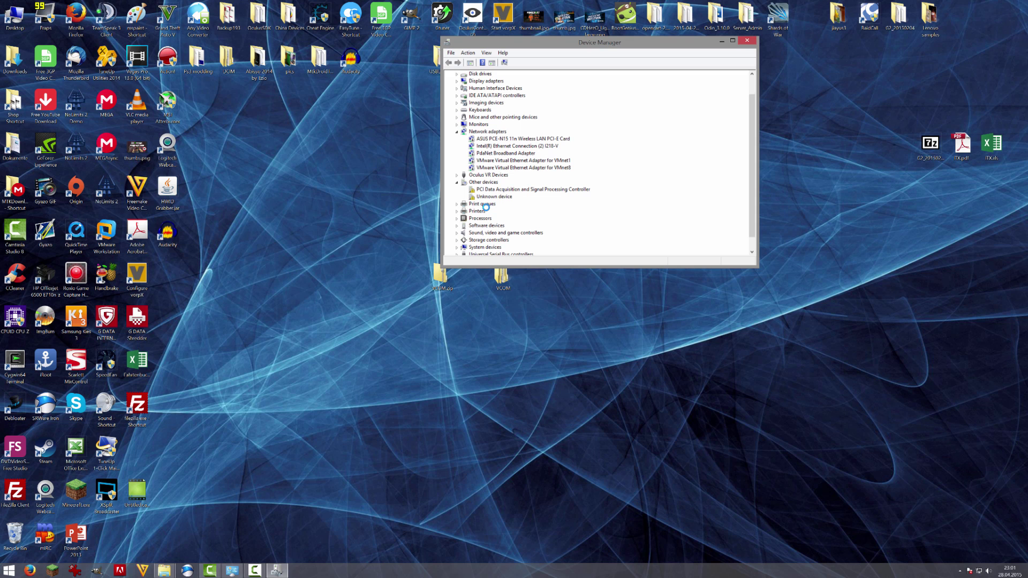
{"action": "right_click", "coordinate": [499, 234]}
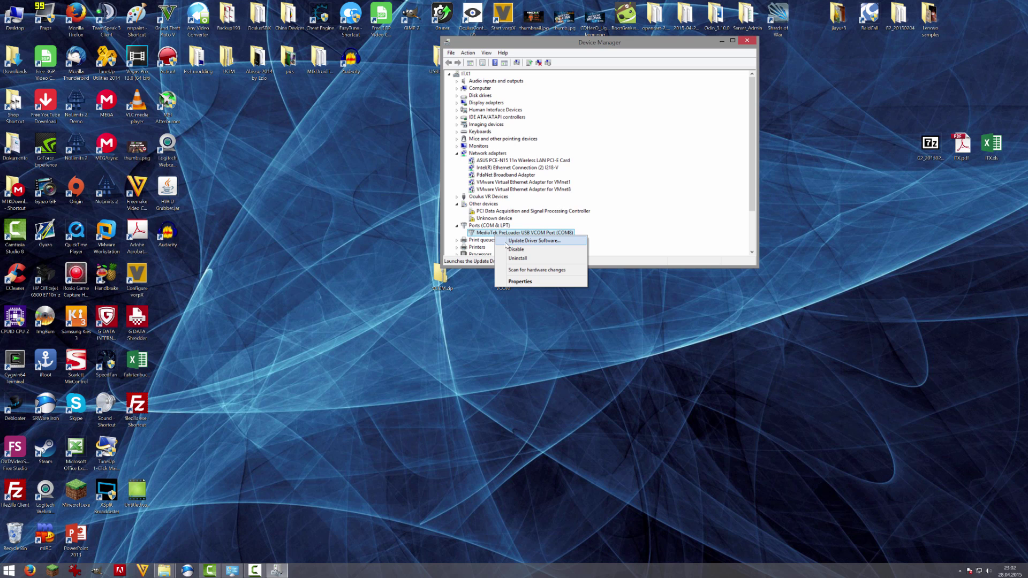
{"action": "left_click", "coordinate": [519, 242]}
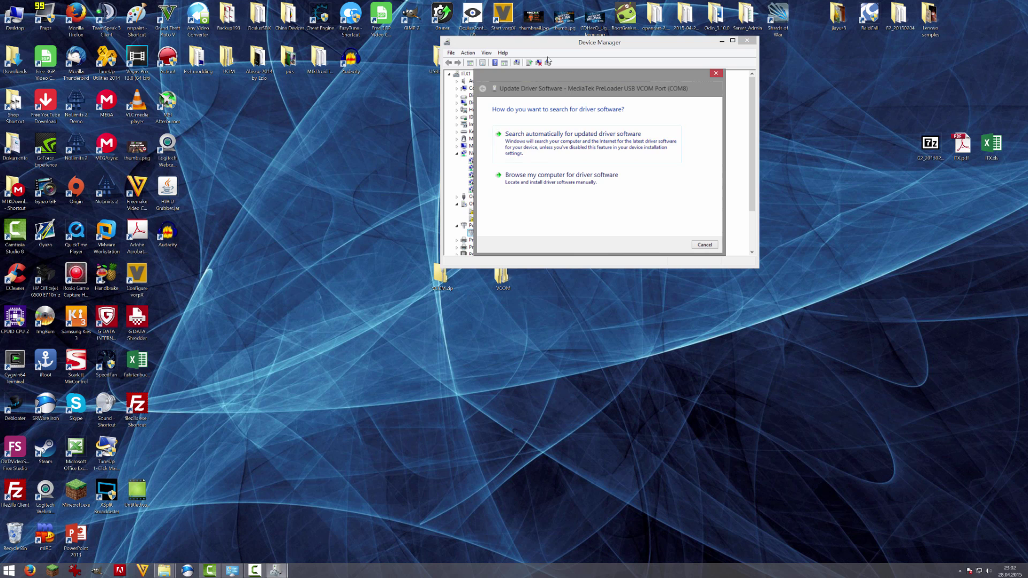
{"action": "left_click_drag", "start_coordinate": [569, 78], "coordinate": [630, 81]}
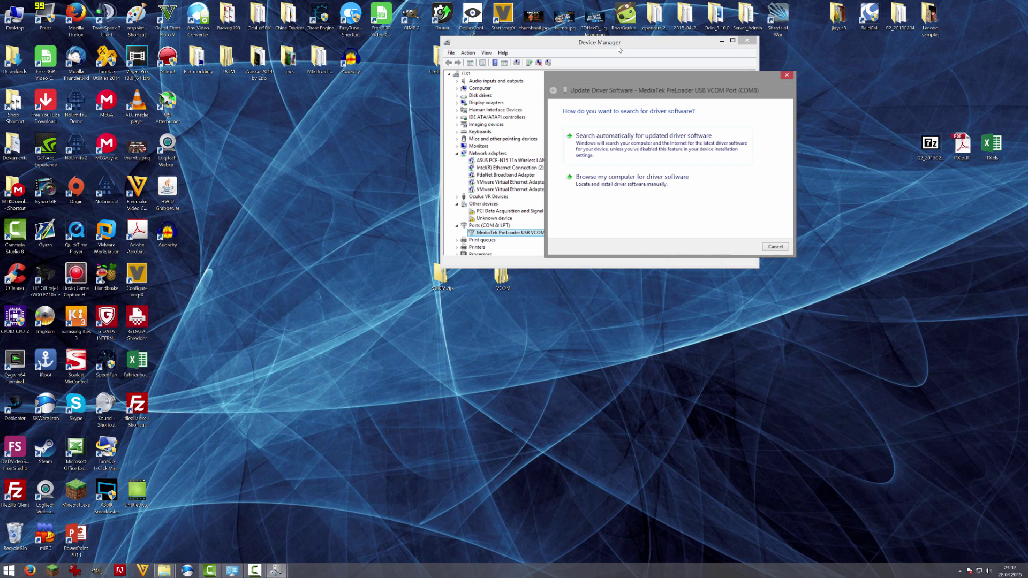
{"action": "left_click_drag", "start_coordinate": [615, 75], "coordinate": [695, 76]}
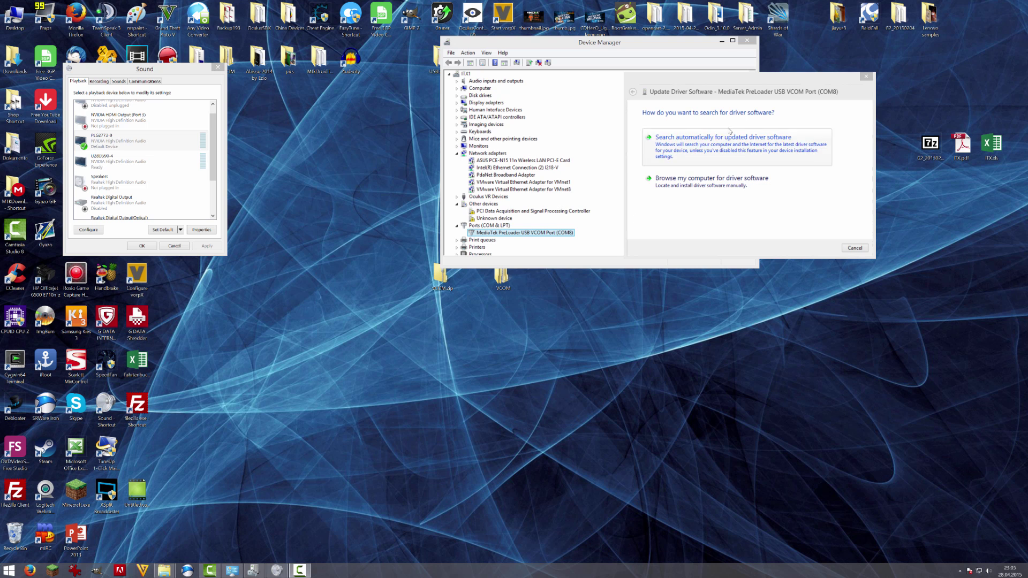
{"action": "left_click_drag", "start_coordinate": [727, 75], "coordinate": [624, 90]}
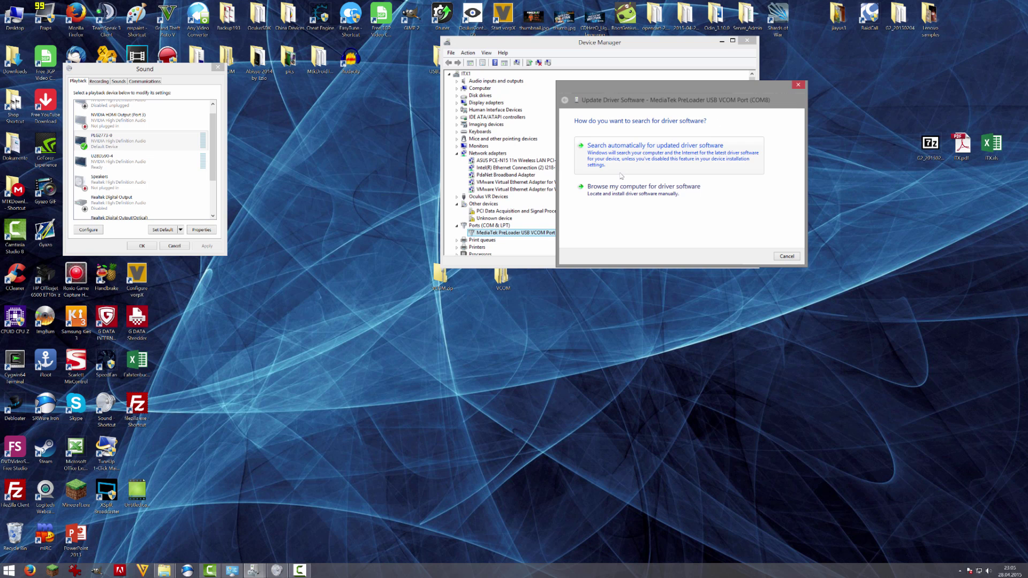
Choose to browse the computer for driver software, check the Win7 folder inside the nested VCOM folder, and cancel the folder selection
{"action": "left_click", "coordinate": [651, 189]}
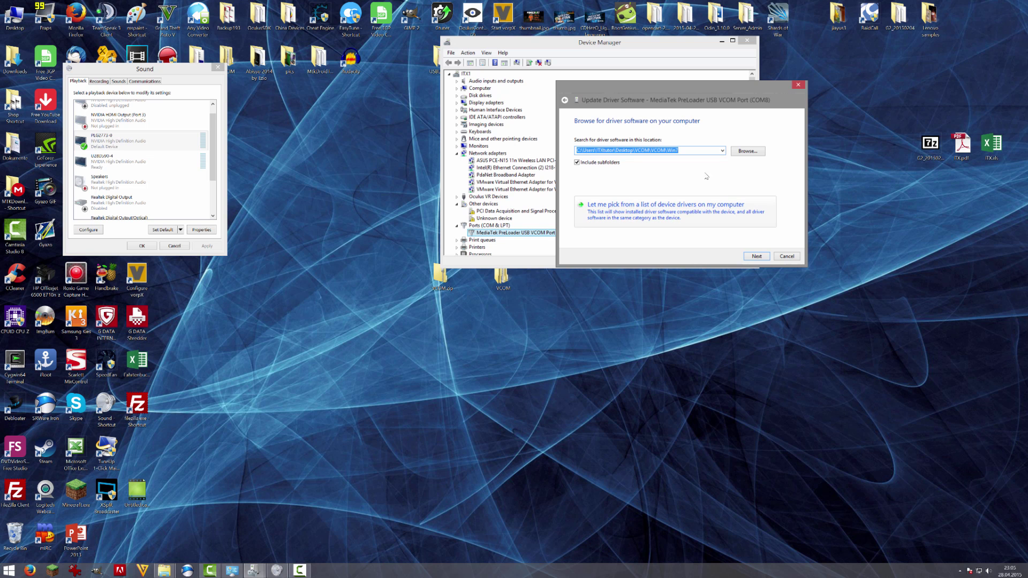
{"action": "left_click", "coordinate": [753, 153]}
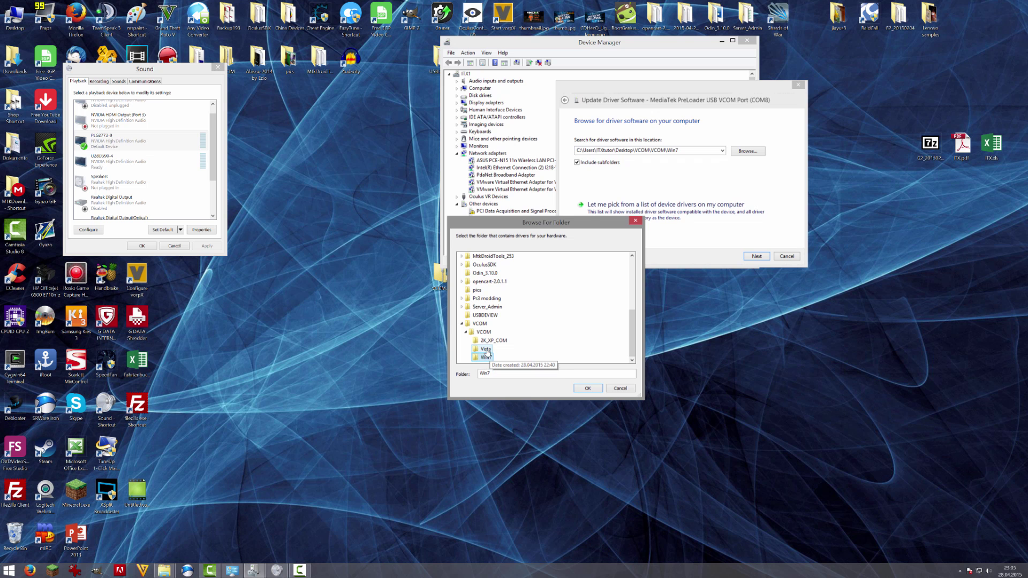
{"action": "left_click", "coordinate": [621, 388]}
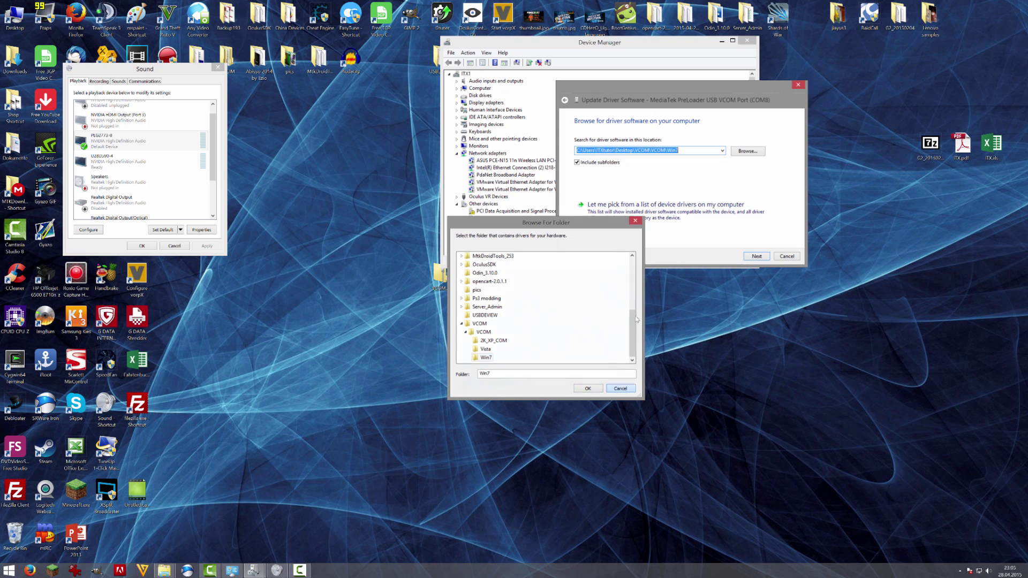
Pick the driver manually with Show All Devices, and load usb2ser_Win764.inf from the Win7 folder as the installation disk file
{"action": "left_click", "coordinate": [658, 214]}
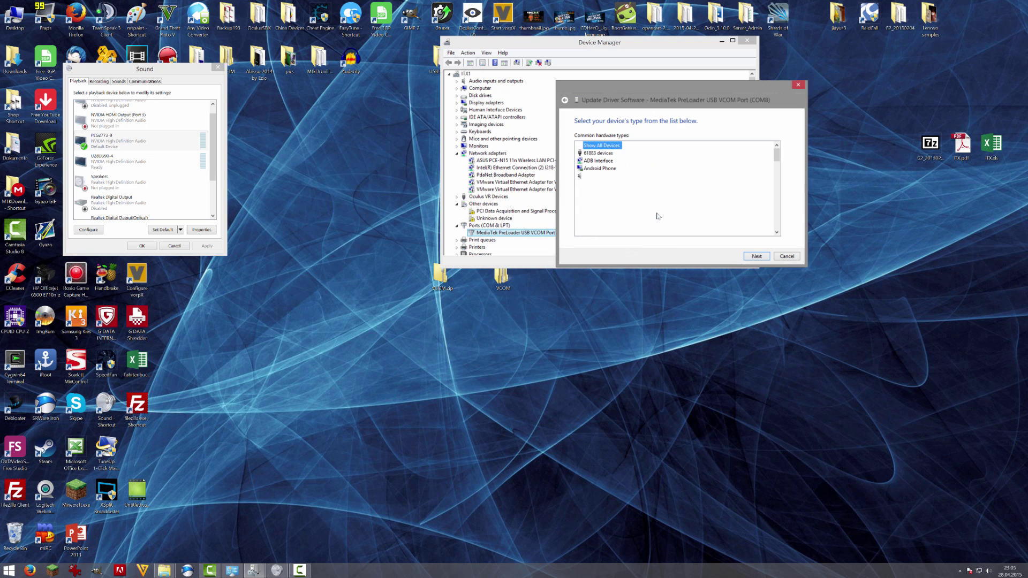
{"action": "left_click", "coordinate": [757, 257]}
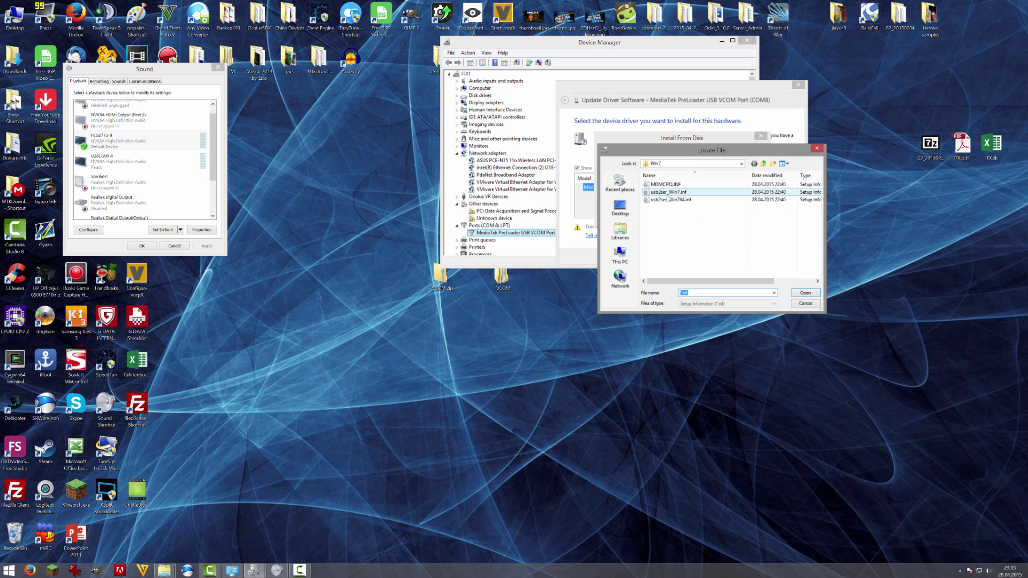
{"action": "left_click", "coordinate": [699, 202]}
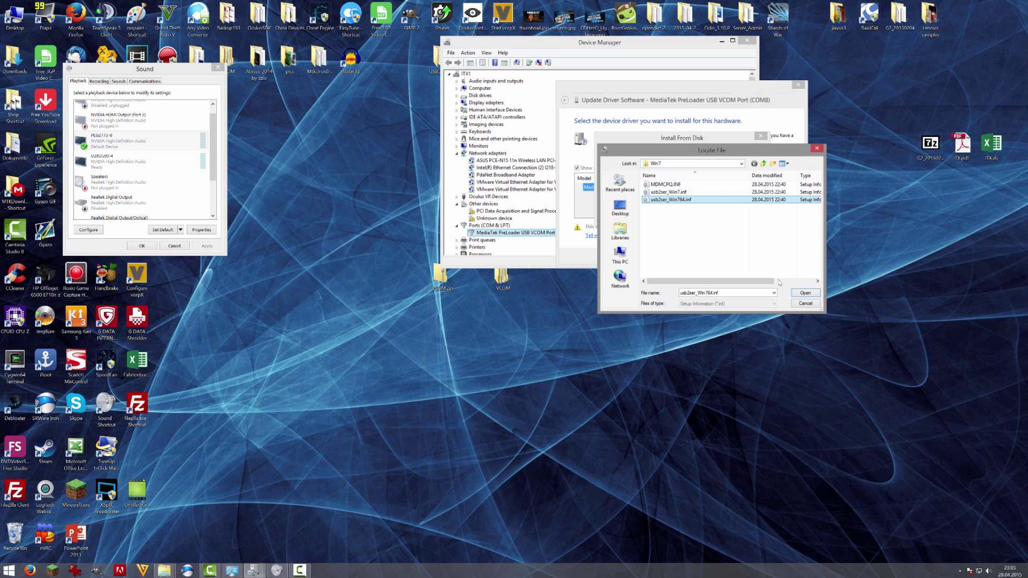
{"action": "left_click", "coordinate": [805, 294]}
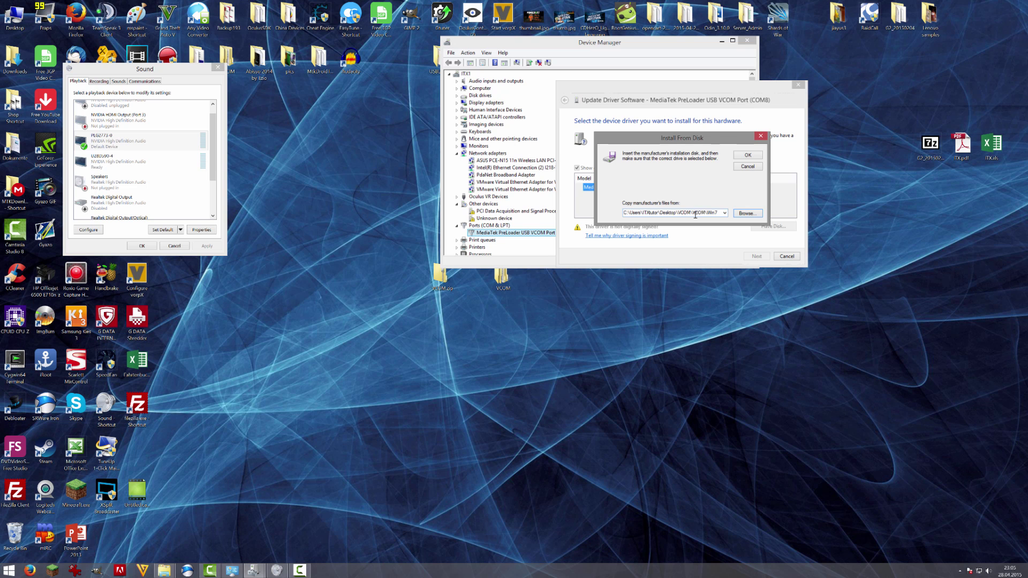
{"action": "left_click", "coordinate": [748, 156]}
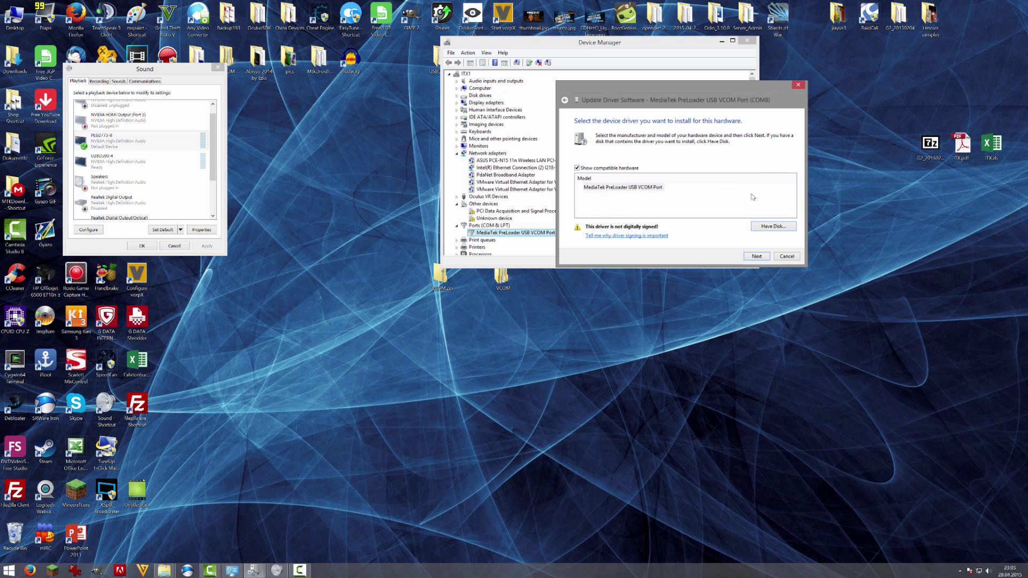
Install the MediaTek PreLoader USB VCOM Port driver, finish the wizard, and close the Sound and Device Manager windows
{"action": "left_click", "coordinate": [756, 256]}
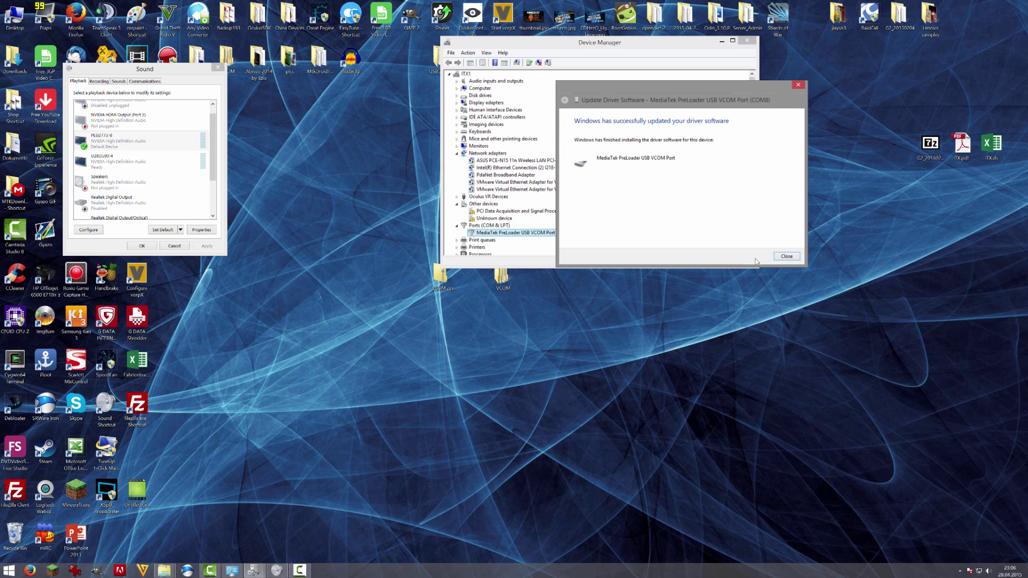
{"action": "left_click", "coordinate": [782, 257]}
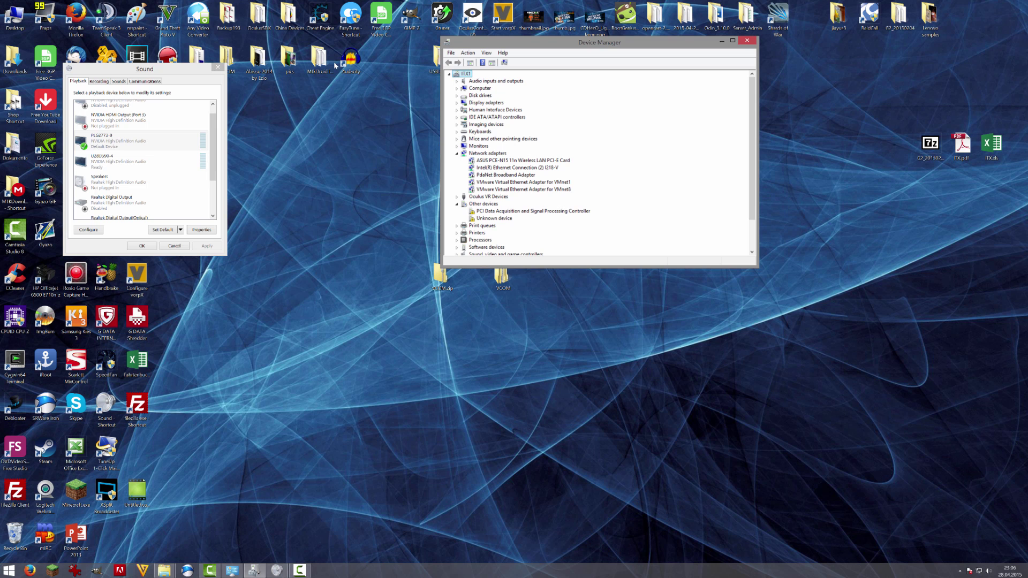
{"action": "left_click", "coordinate": [217, 67]}
{"action": "left_click", "coordinate": [747, 40]}
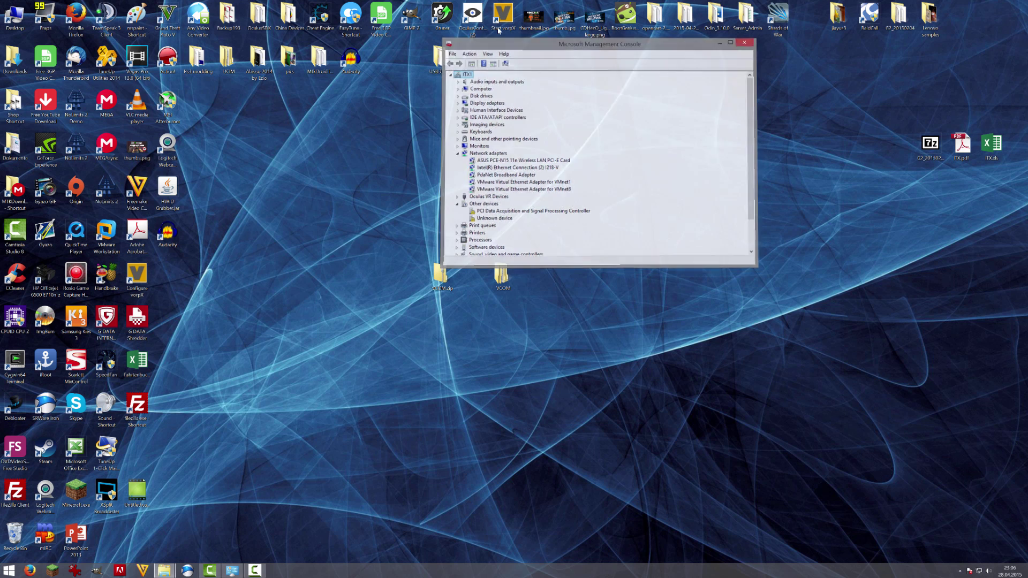